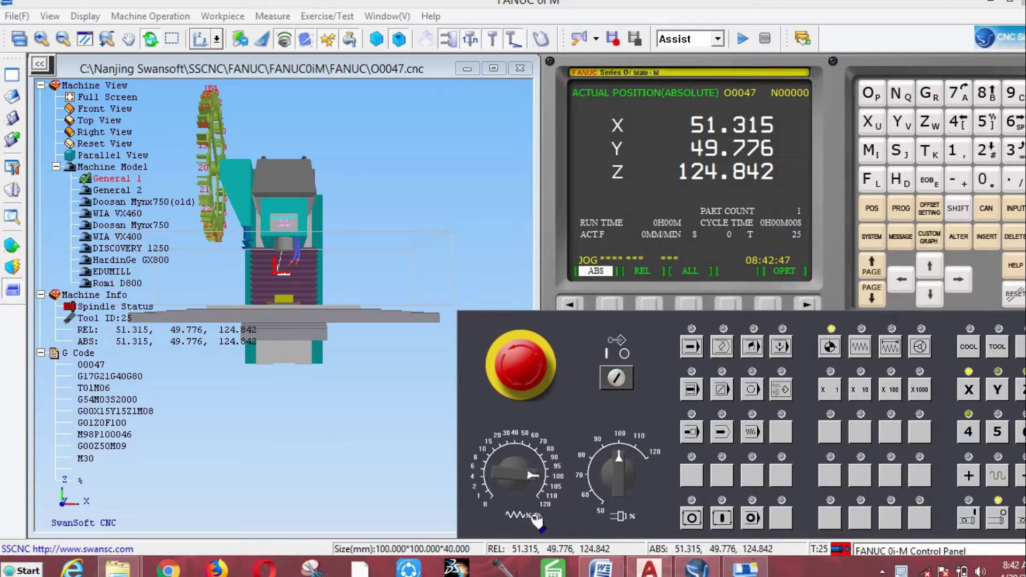
# After glancing at the AutoCAD profile, create the empty program O0048 in EDIT mode
pyautogui.click(649, 571)
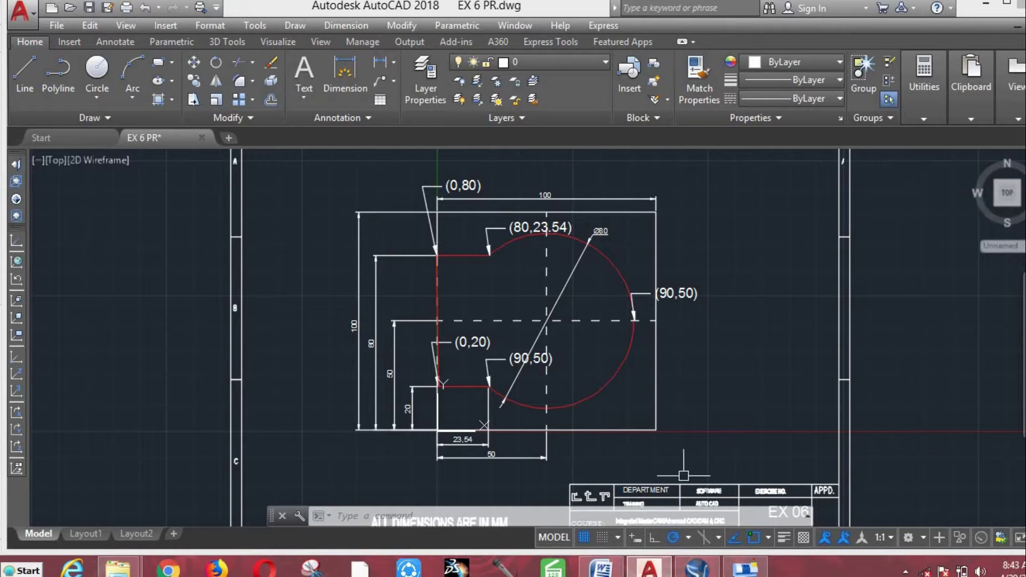
pyautogui.click(745, 568)
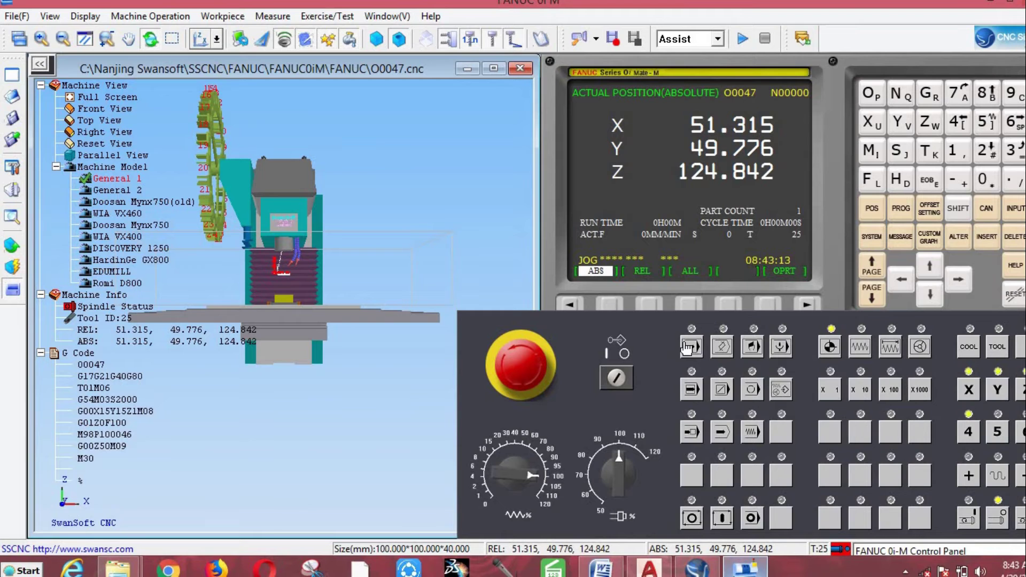
pyautogui.click(722, 347)
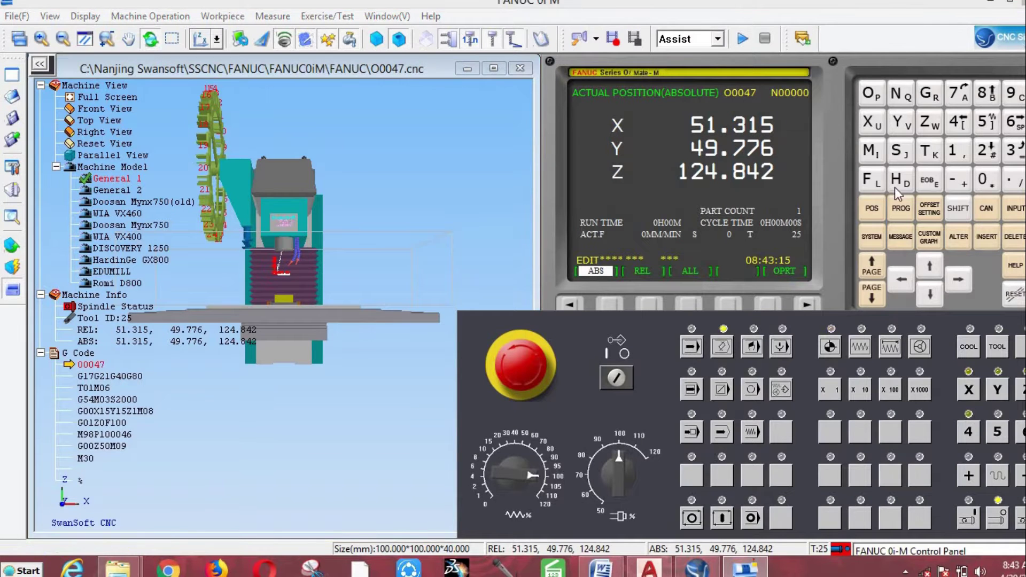
pyautogui.click(904, 208)
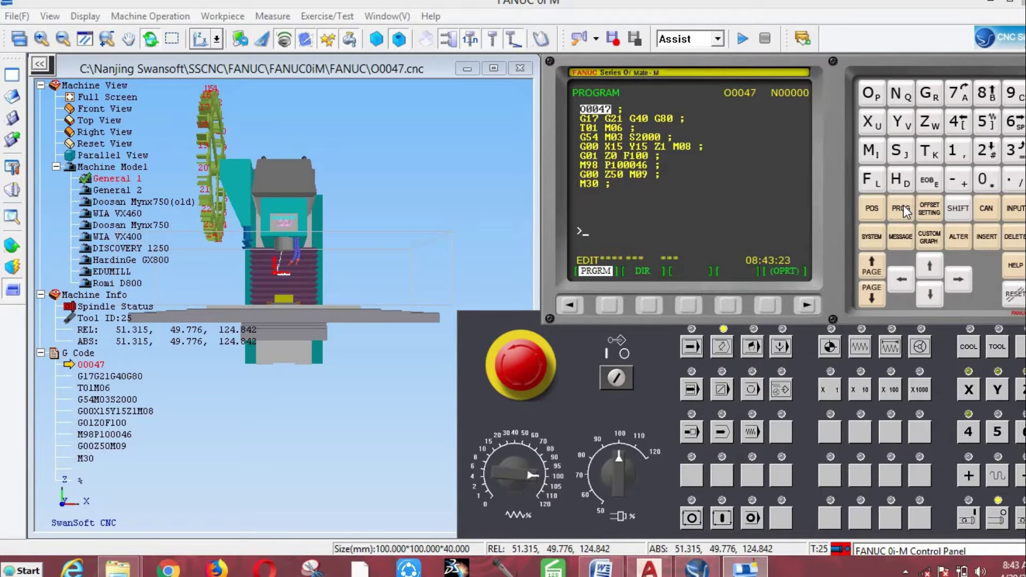
pyautogui.write('O')
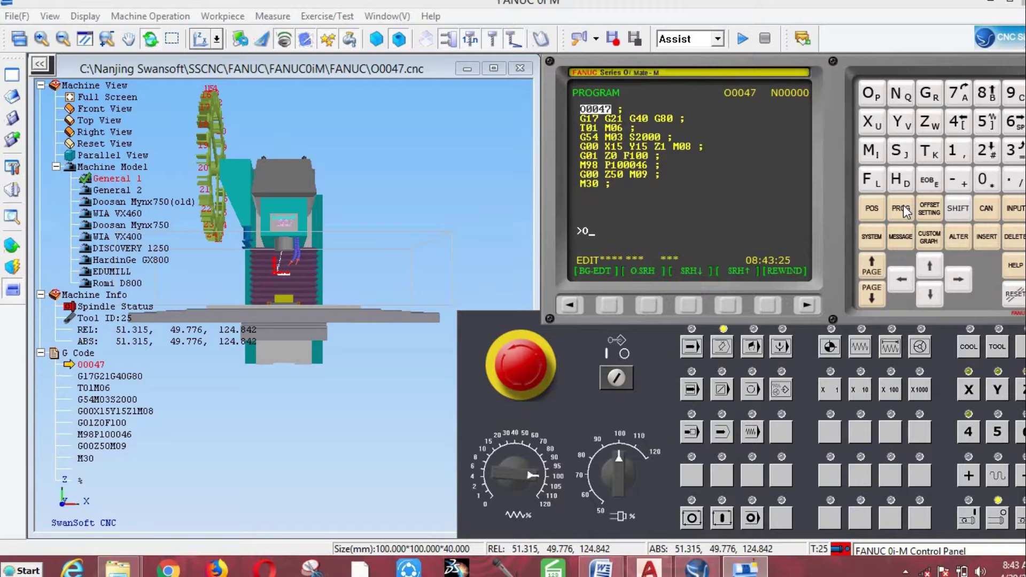
pyautogui.write('48')
pyautogui.press('Insert')
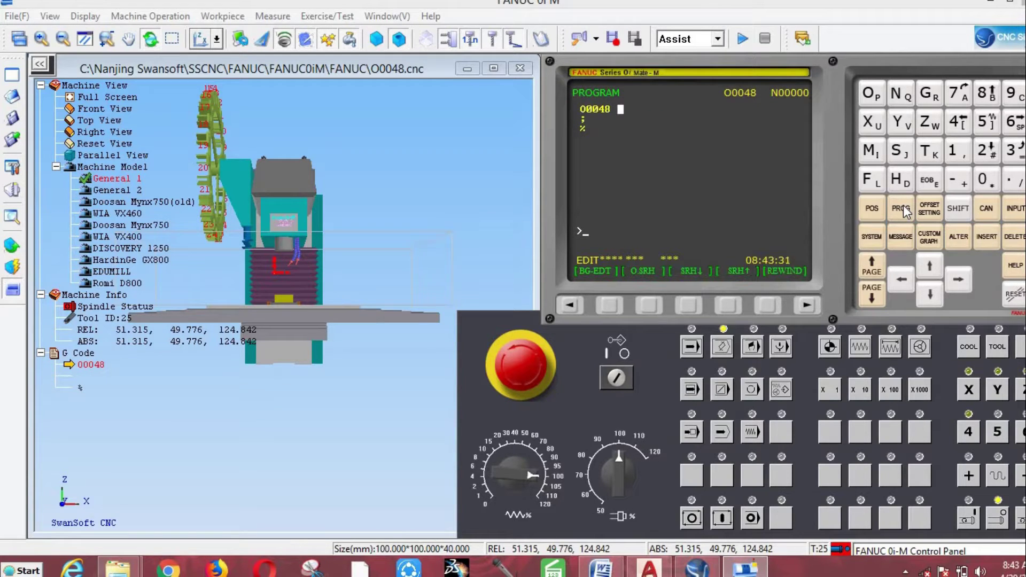
# Insert the plunge block G91 G01 Z-.5 F100 into O0048 and begin keying G90 G01
pyautogui.write('G')
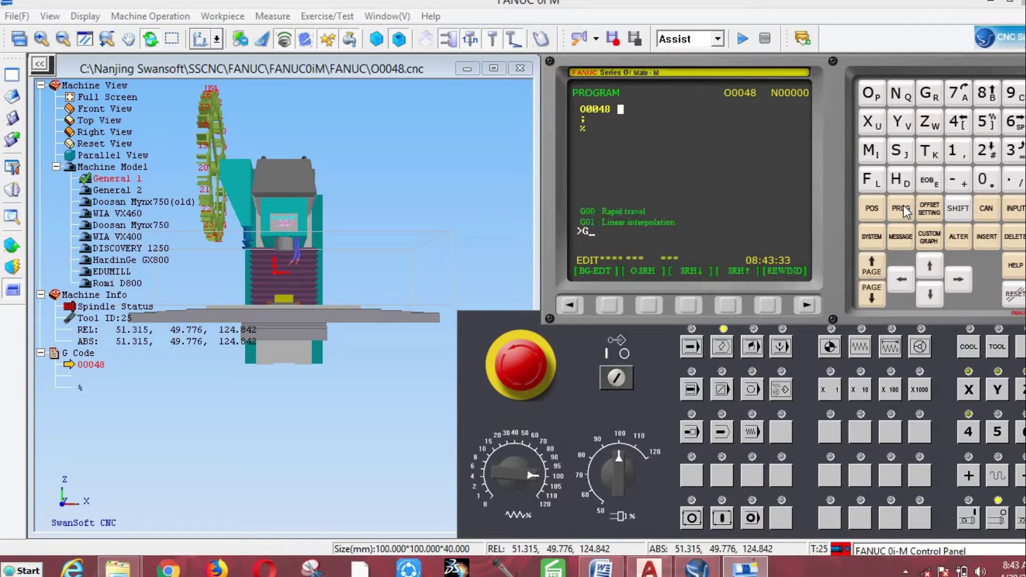
pyautogui.write('91')
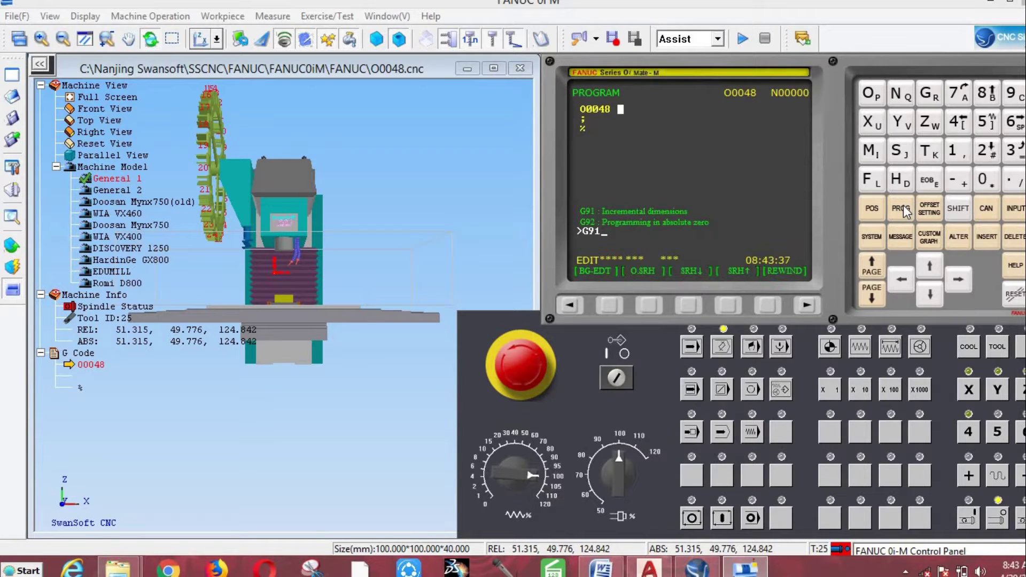
pyautogui.write('G01')
pyautogui.write('Z')
pyautogui.write('-.5')
pyautogui.write('F100;')
pyautogui.press('Insert')
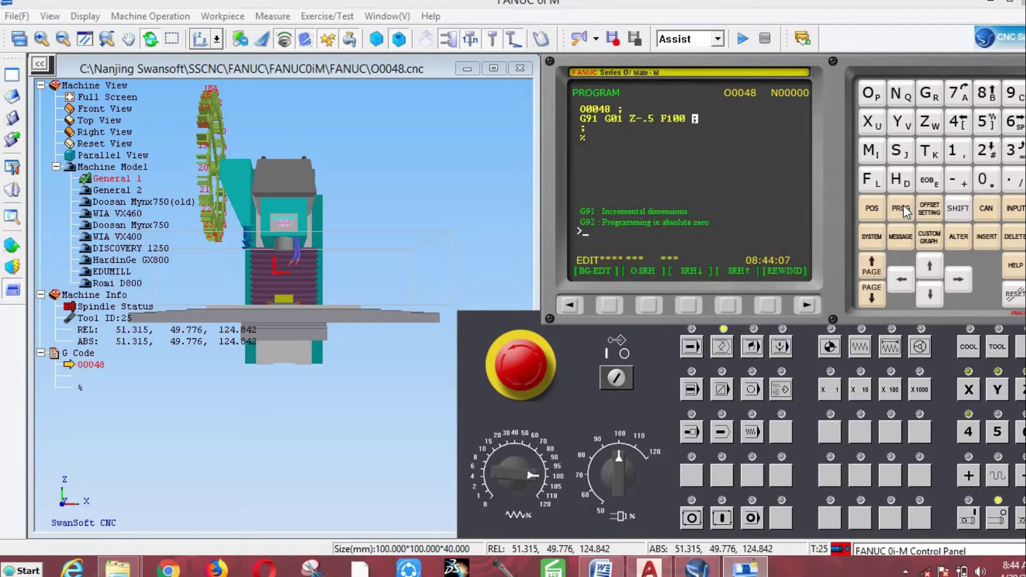
pyautogui.write('G90')
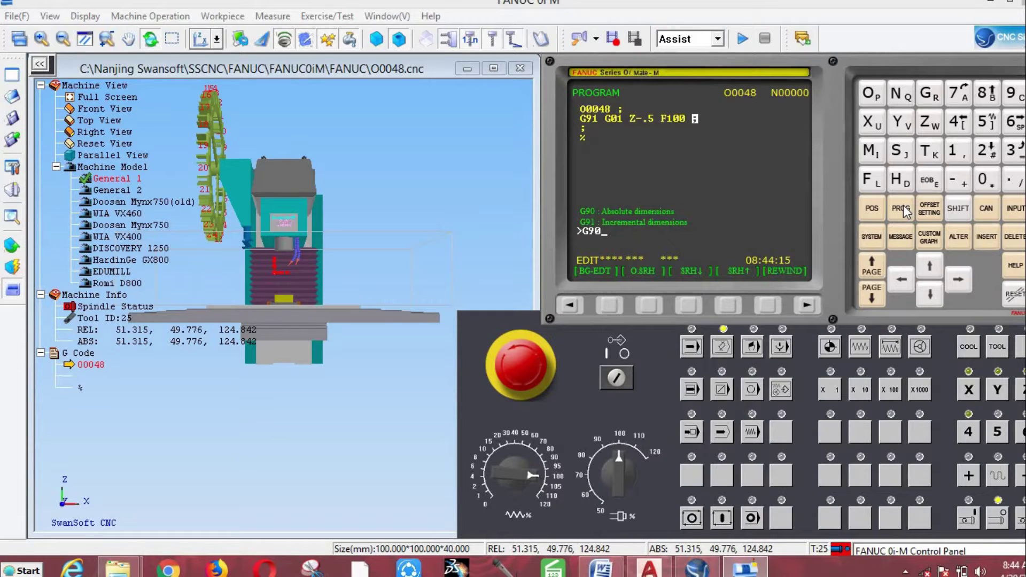
pyautogui.write('G01')
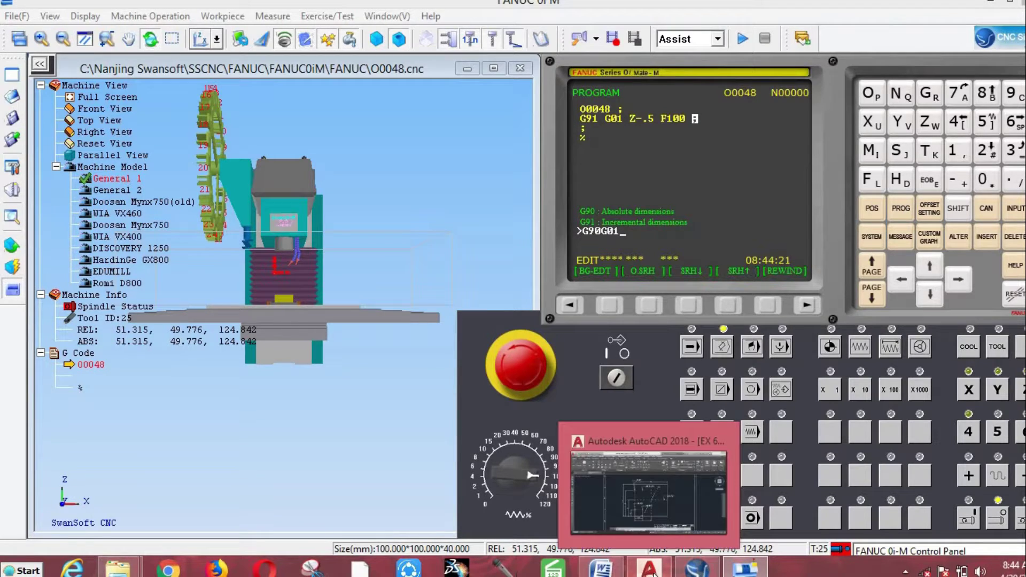
pyautogui.click(649, 569)
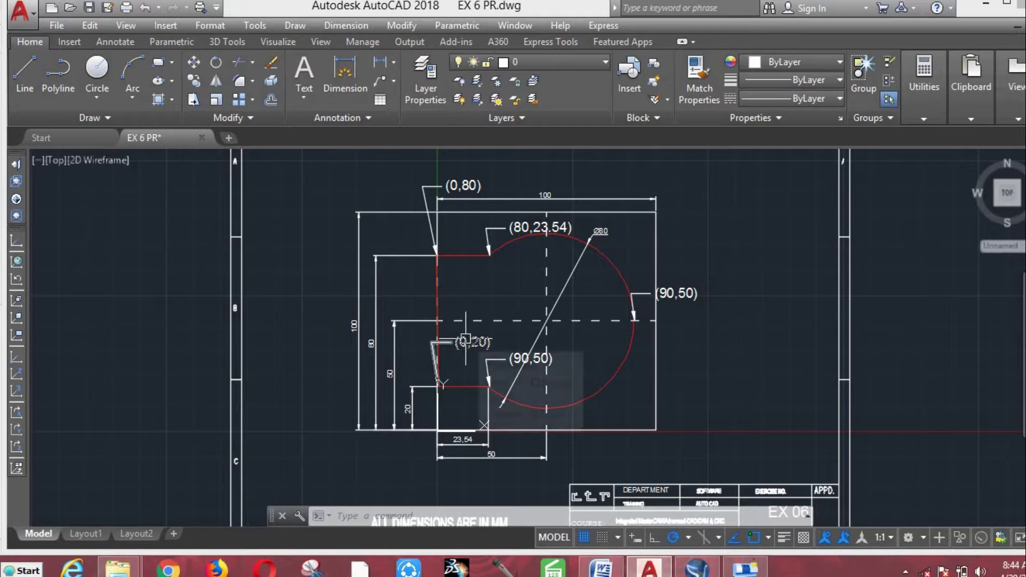
pyautogui.click(647, 569)
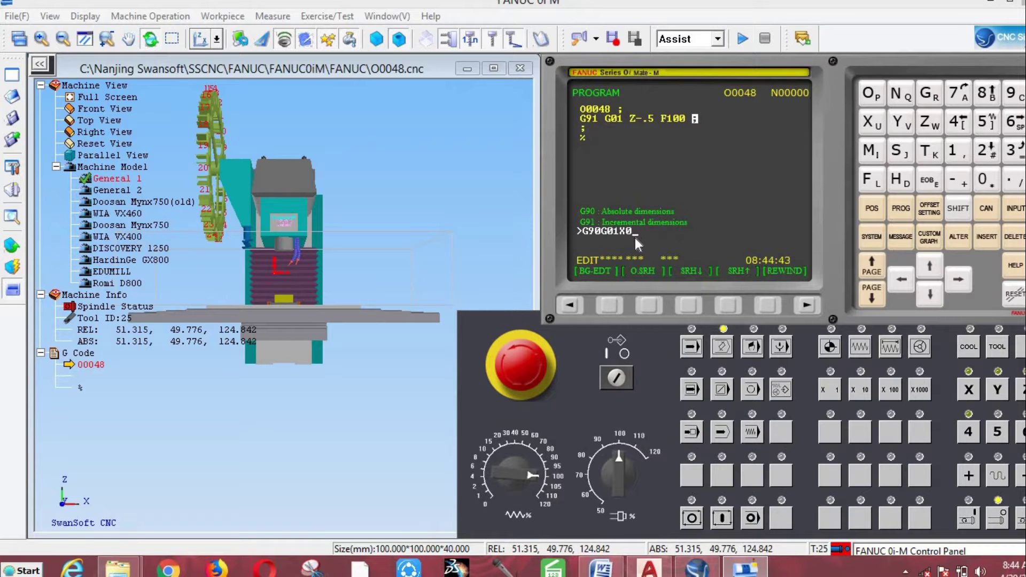
# Insert G90 G01 X0 Y20 F300, then start the next G01 X90 Y move, checking the drawing
pyautogui.write('Y20')
pyautogui.write('F3')
pyautogui.write('00;')
pyautogui.press('Insert')
pyautogui.write('G01')
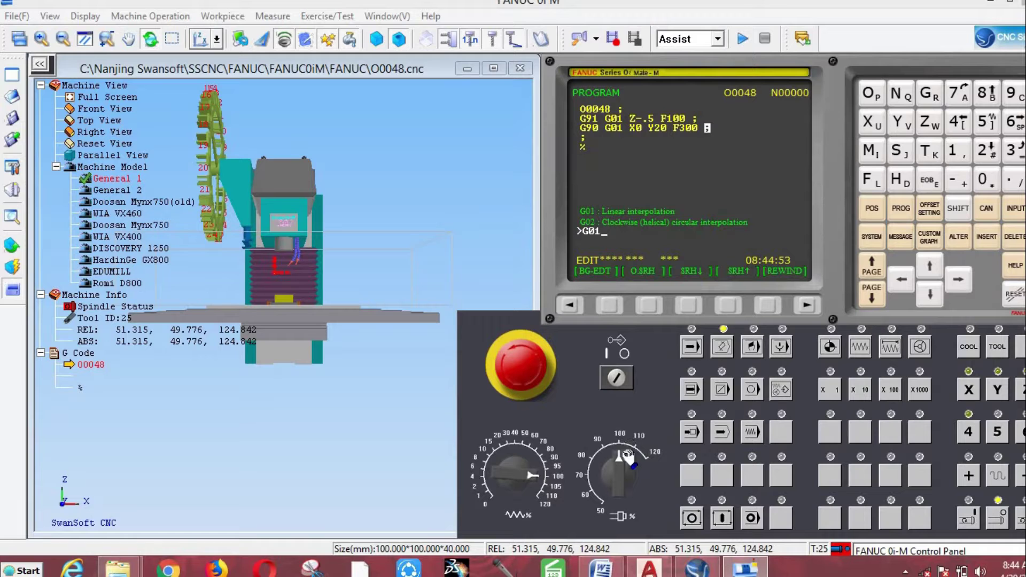
pyautogui.click(645, 567)
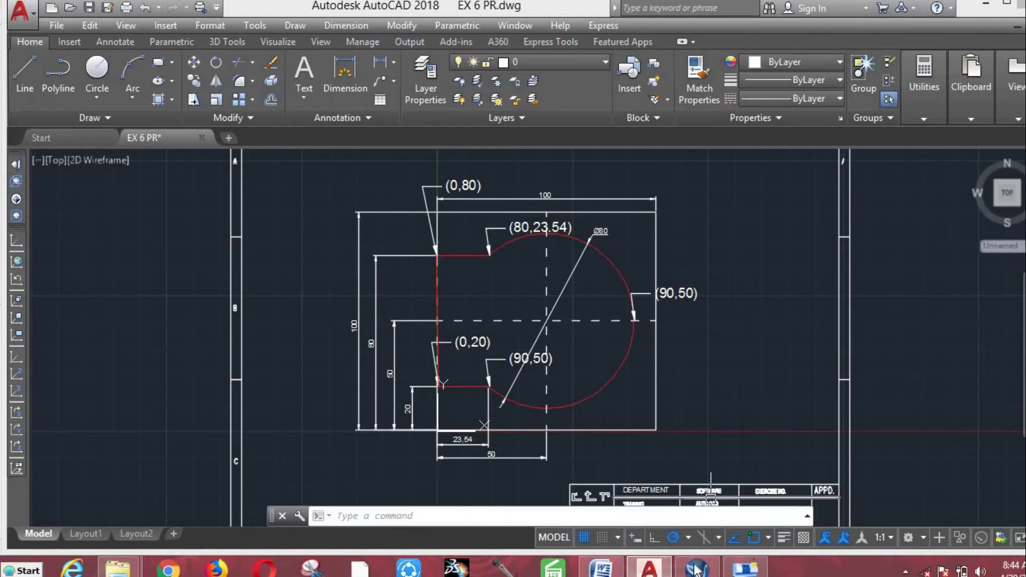
pyautogui.click(650, 568)
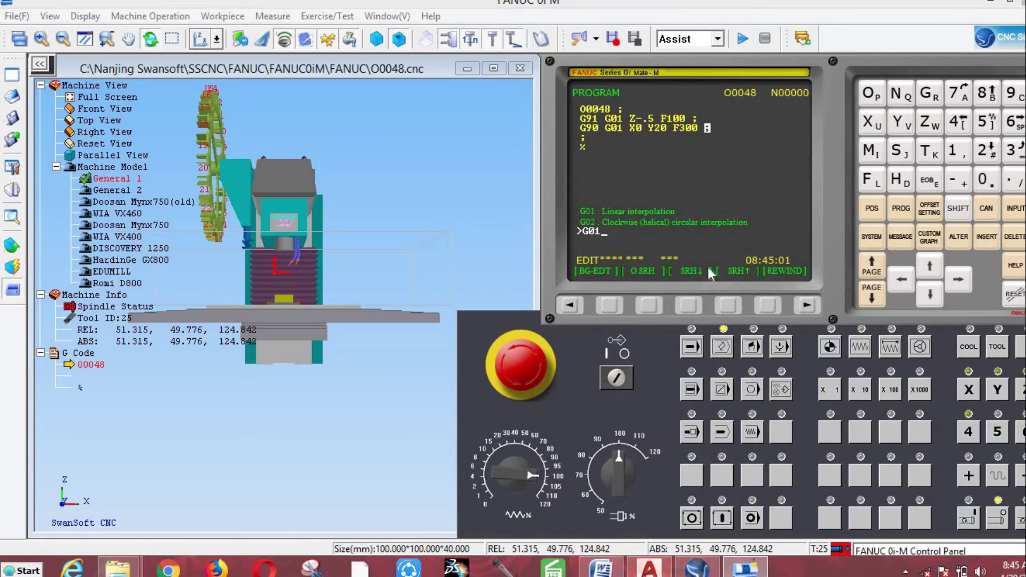
pyautogui.write('X90')
pyautogui.write('Y')
pyautogui.click(666, 571)
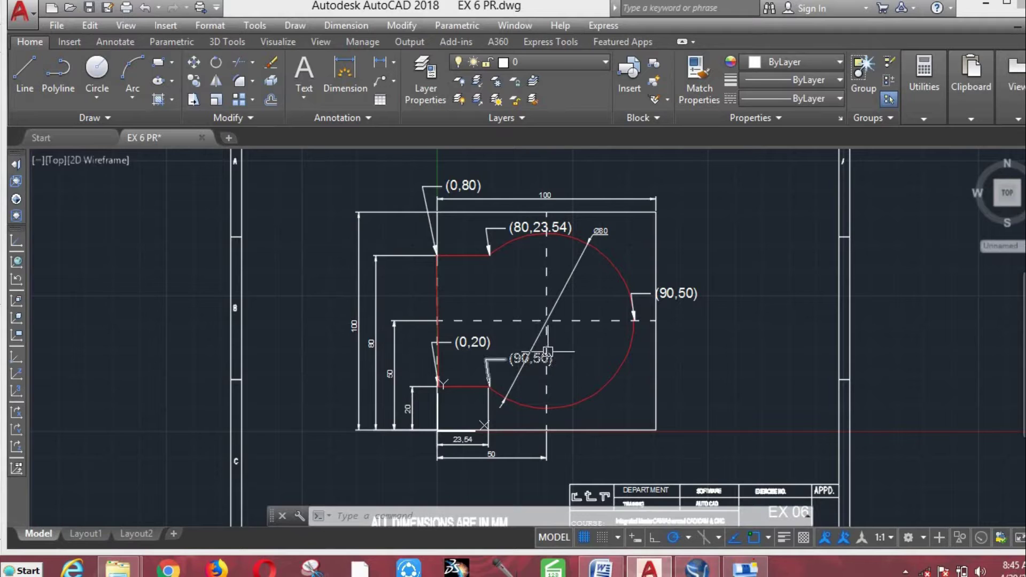
pyautogui.moveTo(531, 359)
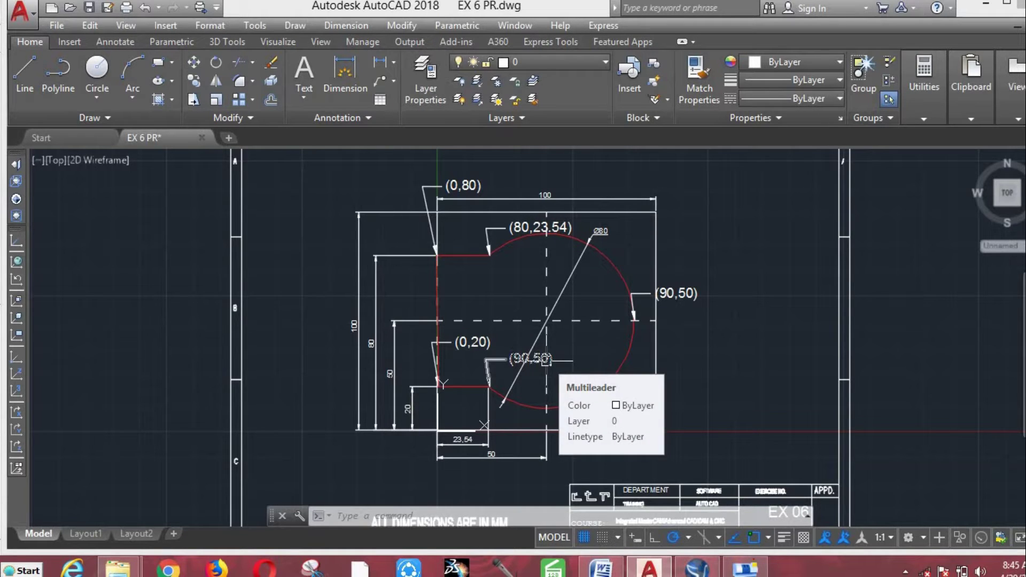
# Change the (90,50) leader label to read (90,20)
pyautogui.doubleClick(546, 361)
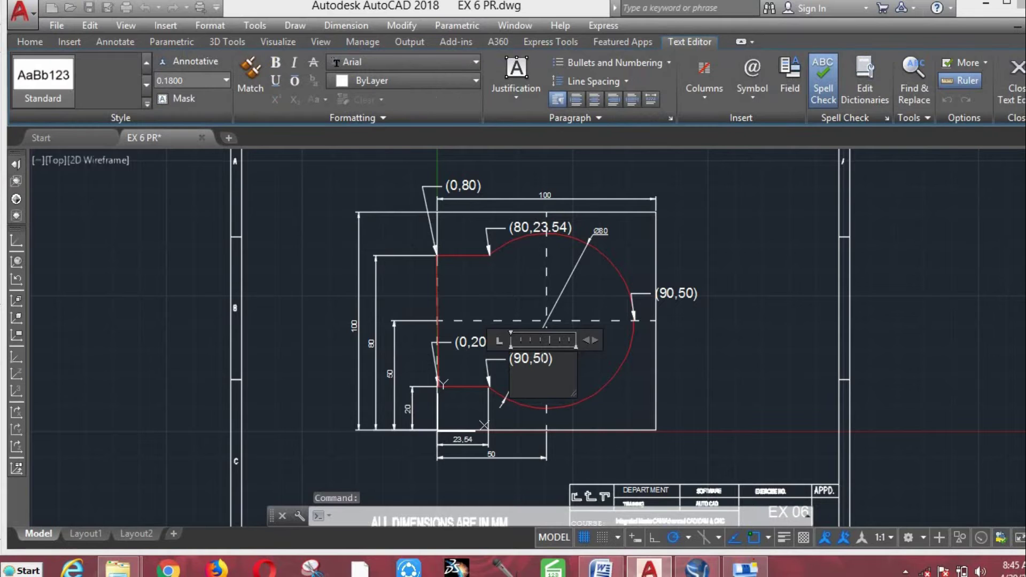
pyautogui.press('BackSpace')
pyautogui.write('2')
pyautogui.click(713, 384)
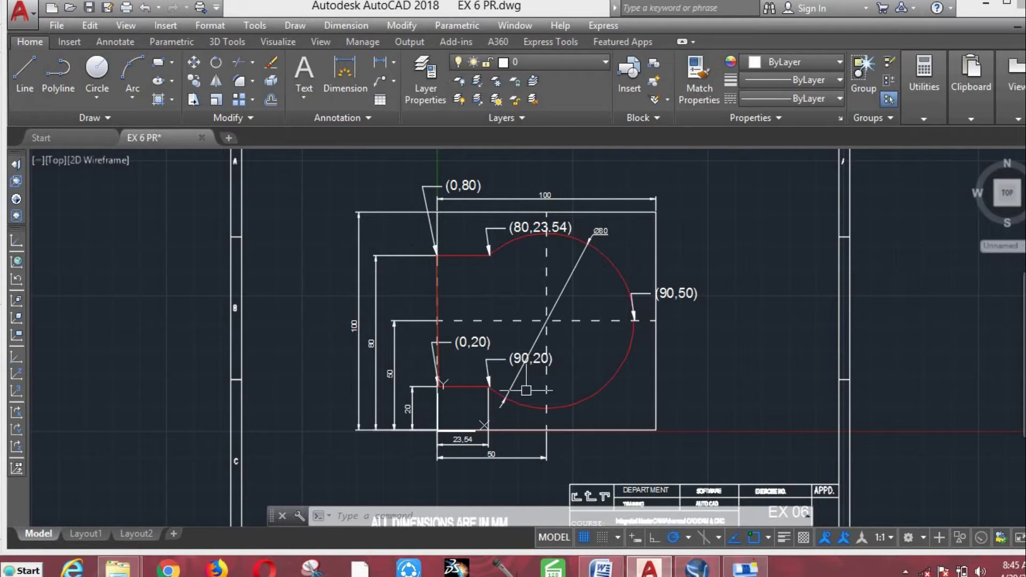
# Edit the (90,20) leader label to read (23.54,20)
pyautogui.click(521, 358)
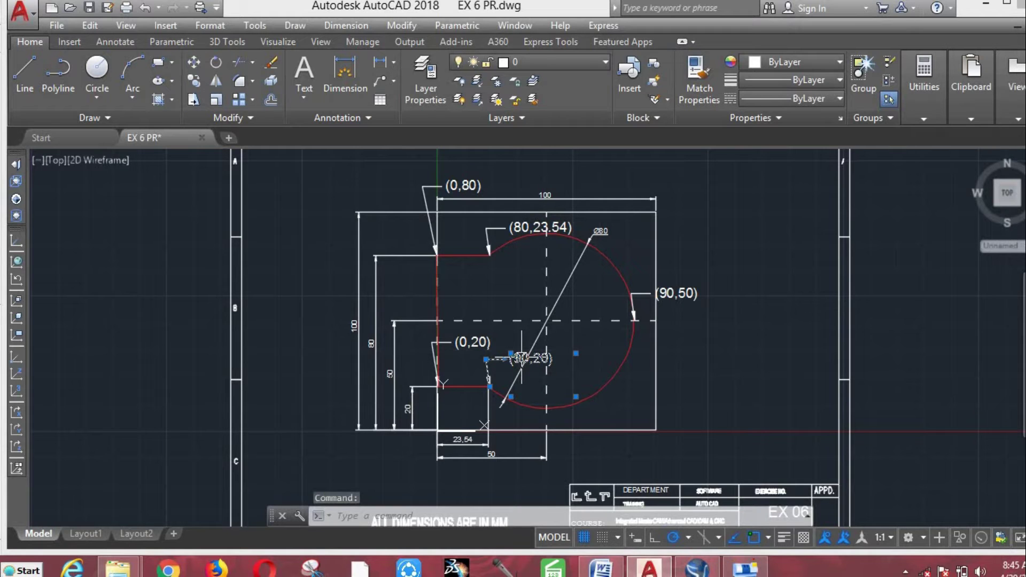
pyautogui.doubleClick(521, 358)
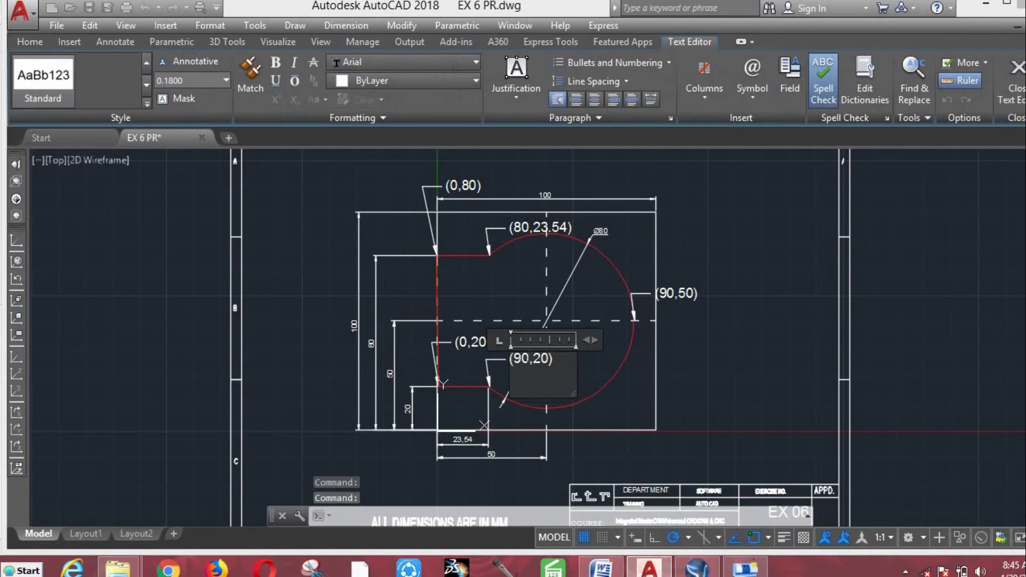
pyautogui.press('BackSpace')
pyautogui.press('BackSpace')
pyautogui.press('BackSpace')
pyautogui.write('(23.54')
pyautogui.click(484, 425)
pyautogui.moveTo(697, 570)
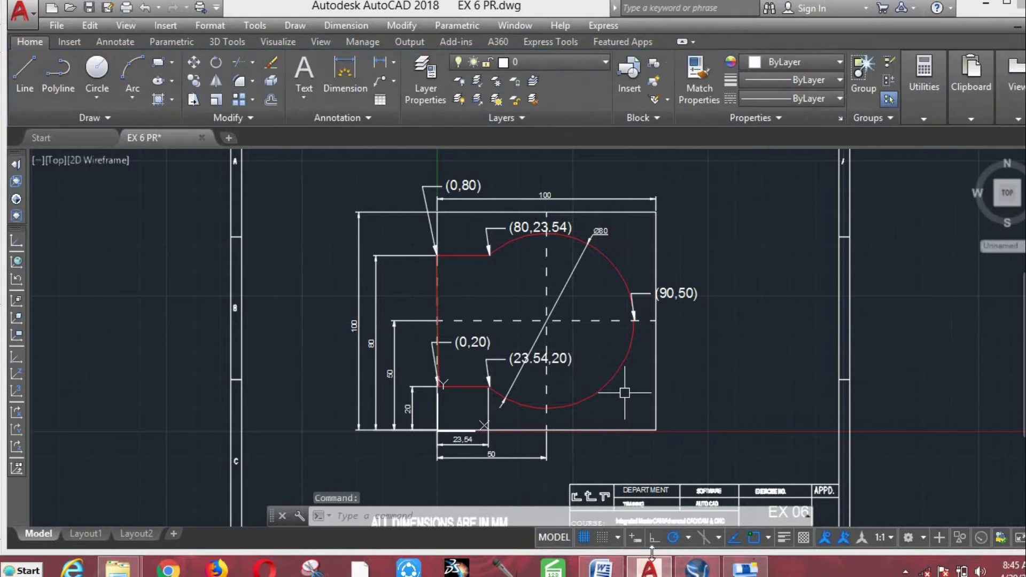
# Correct the pending move and insert the block G01 X23.54 Y20 into O0048
pyautogui.click(746, 569)
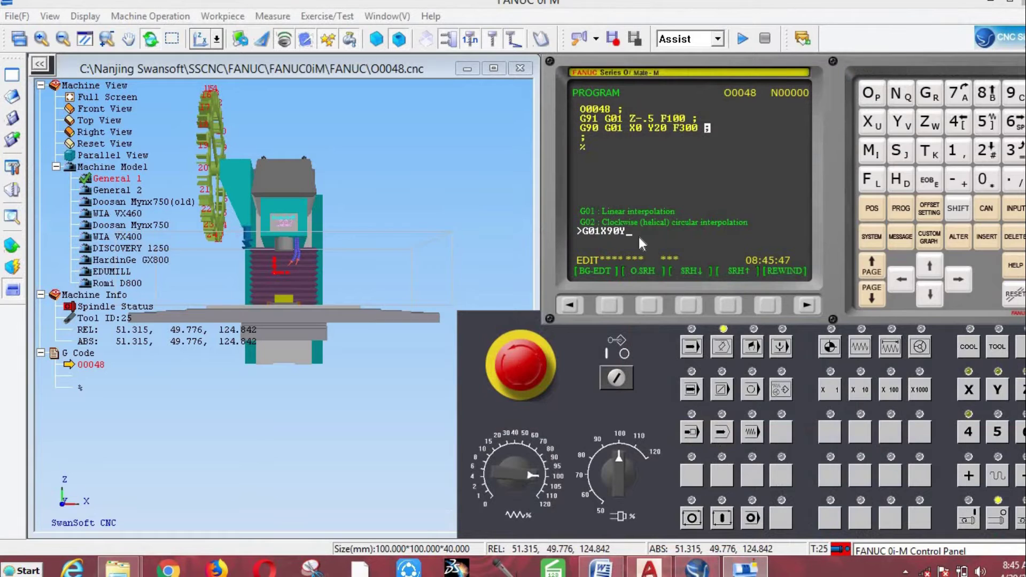
pyautogui.press('BackSpace')
pyautogui.press('BackSpace')
pyautogui.press('BackSpace')
pyautogui.write('3.54')
pyautogui.write('Y2')
pyautogui.press('Insert')
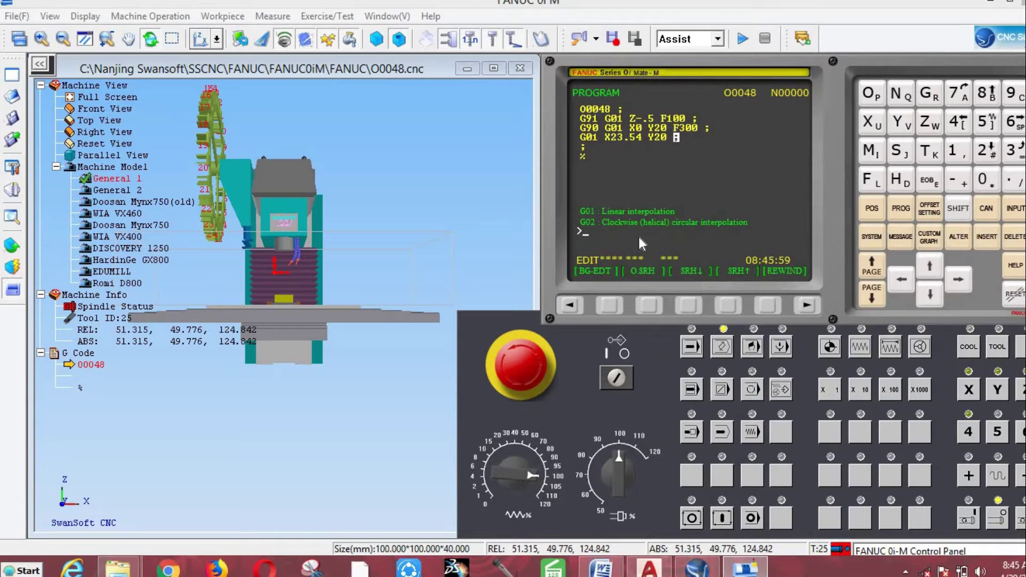
# Insert the block X90 Y50 and compare the coordinates against the AutoCAD drawing
pyautogui.write('X')
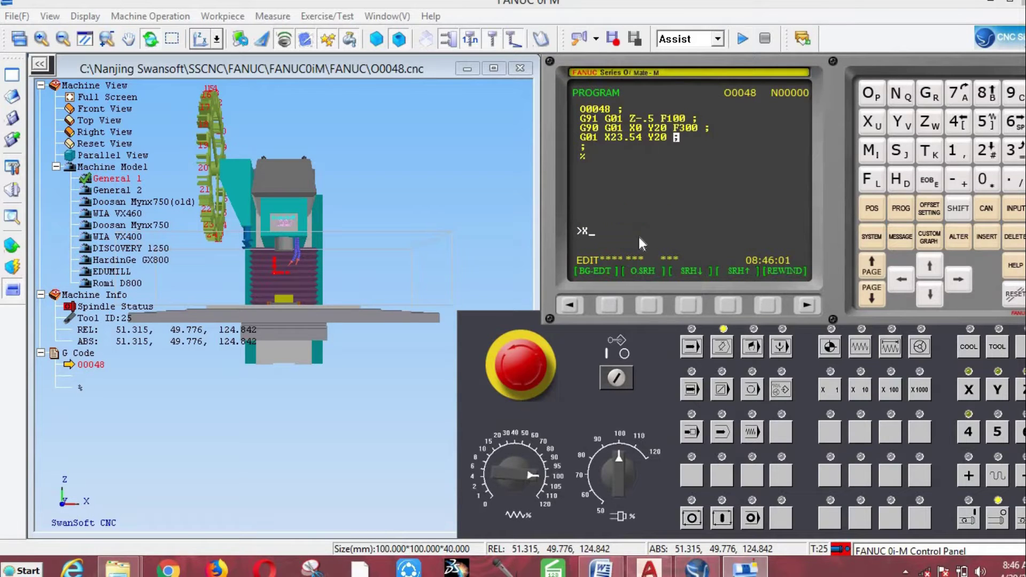
pyautogui.write('90Y')
pyautogui.write('50;')
pyautogui.press('Insert')
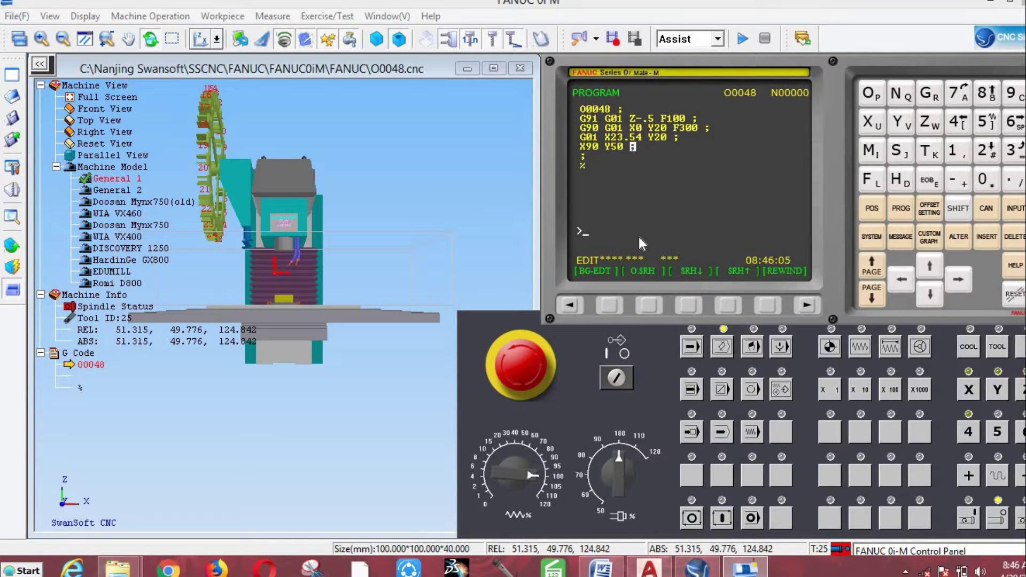
pyautogui.write('X')
pyautogui.click(648, 492)
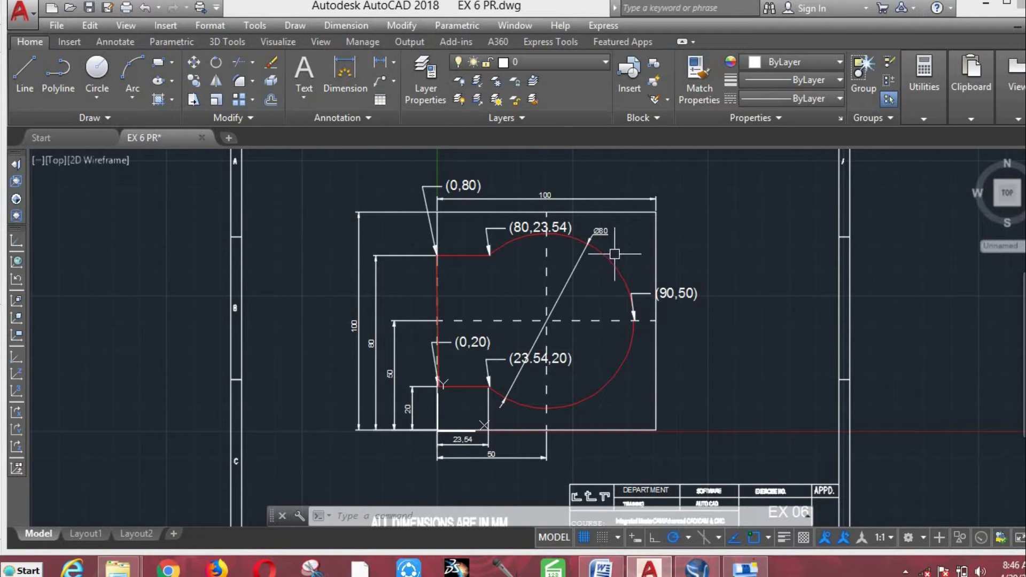
pyautogui.click(661, 568)
# Edit the X90 Y50 block into the arc G03 X90 Y50 R40
pyautogui.press('Up')
pyautogui.press('Up')
pyautogui.press('Right')
pyautogui.press('Right')
pyautogui.press('Right')
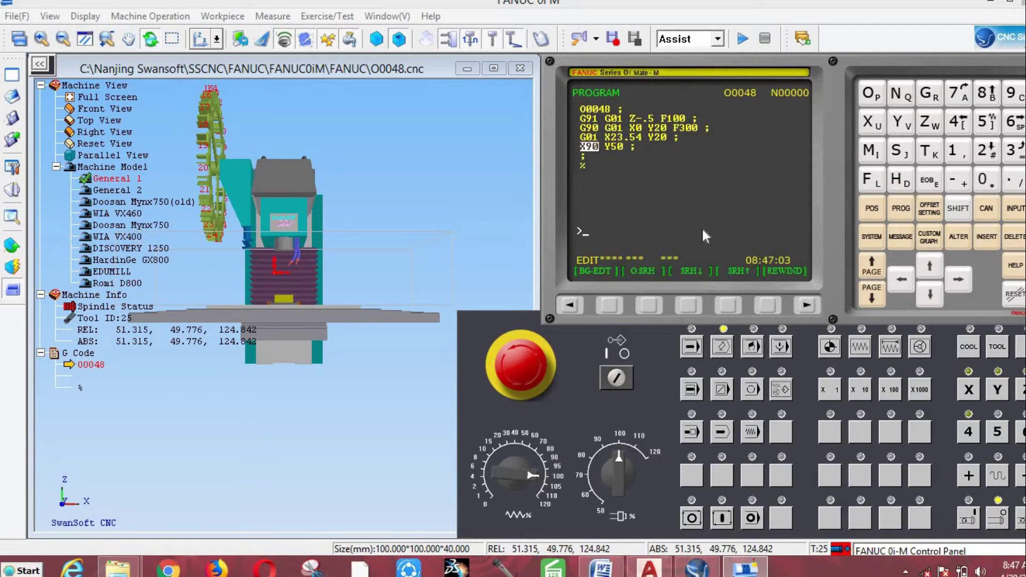
pyautogui.press('Left')
pyautogui.write('G0')
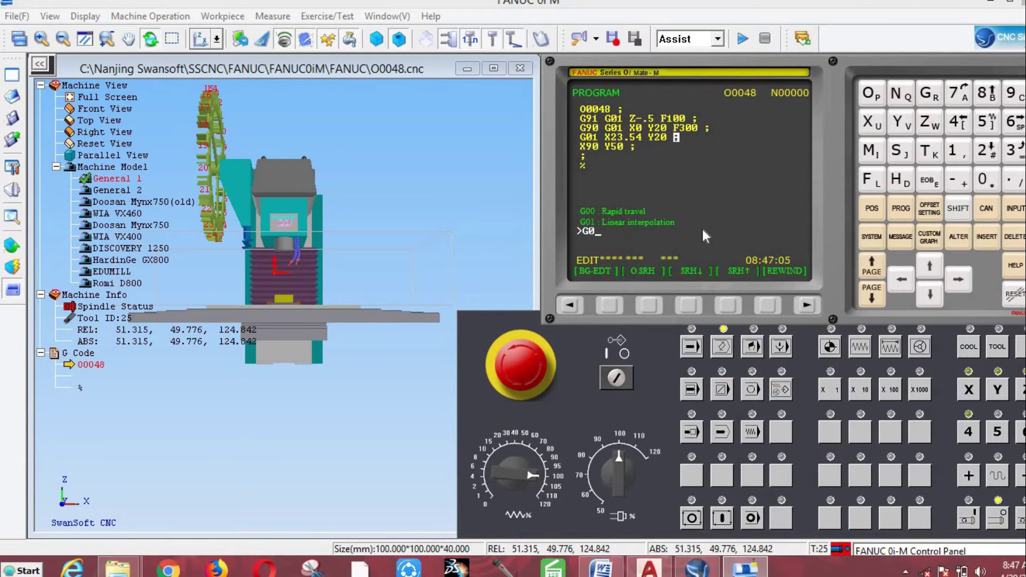
pyautogui.write('3')
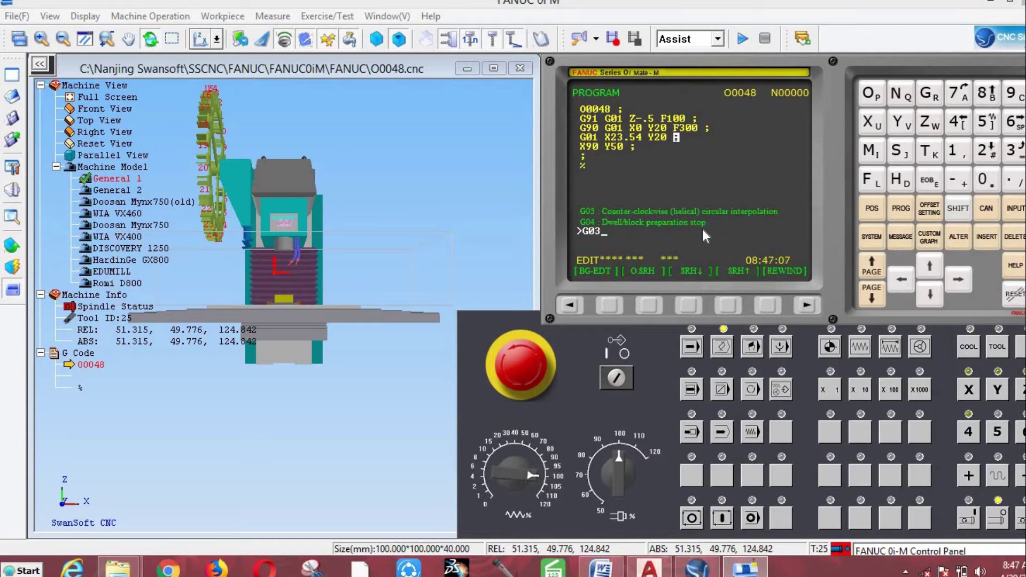
pyautogui.press('Insert')
pyautogui.press('Right')
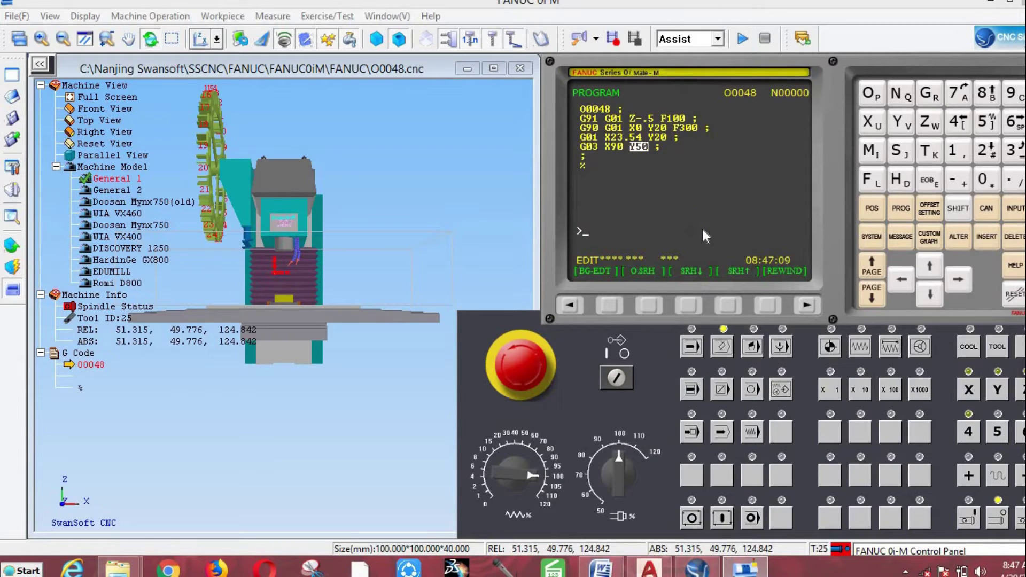
pyautogui.write('R40')
pyautogui.press('Insert')
pyautogui.press('Right')
pyautogui.click(649, 567)
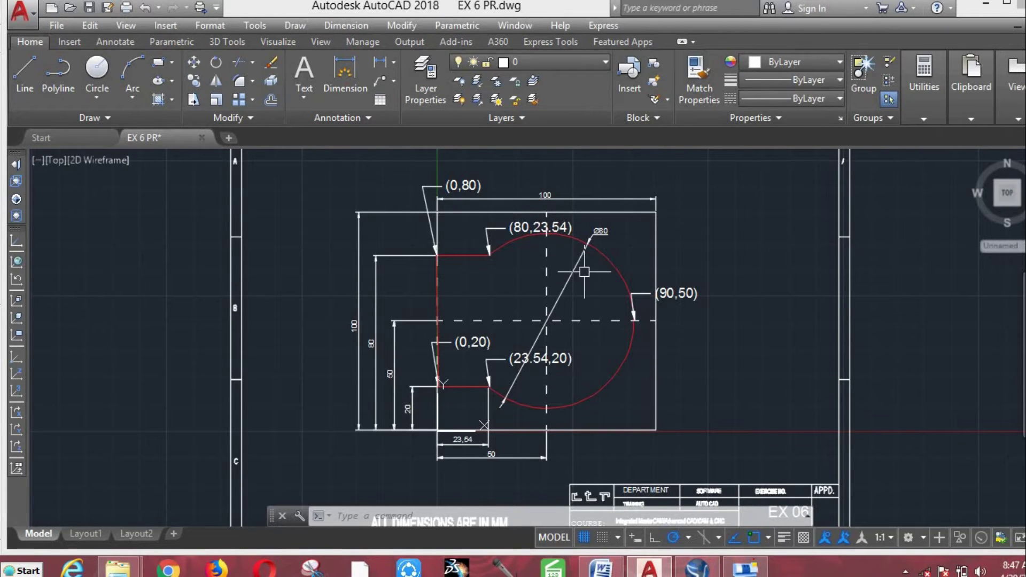
# Insert X23.54 Y80 R40 as the second arc block after G03 X90 Y50 R40
pyautogui.click(746, 569)
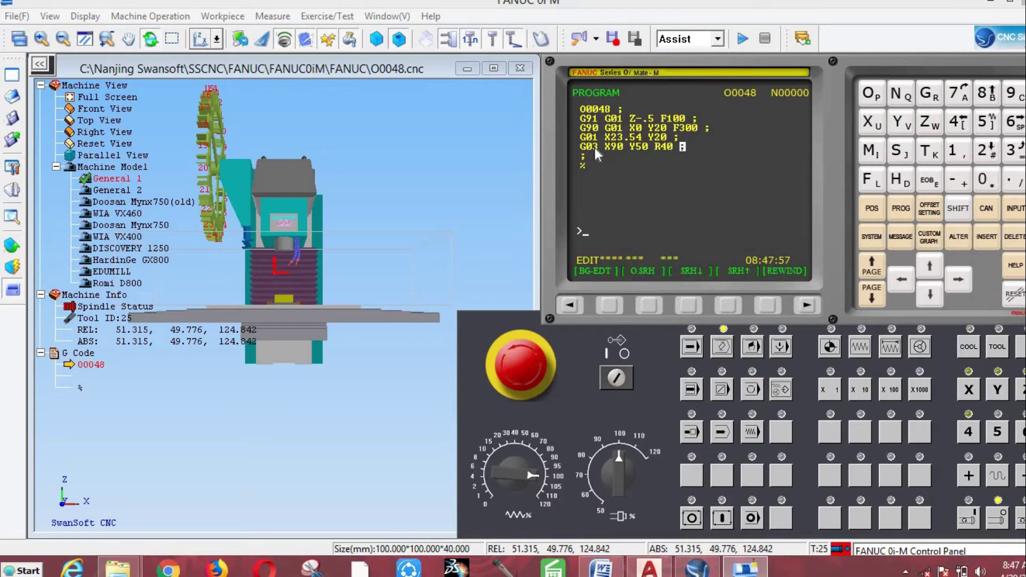
pyautogui.write('X23.54')
pyautogui.write('Y80R40;')
pyautogui.press('Insert')
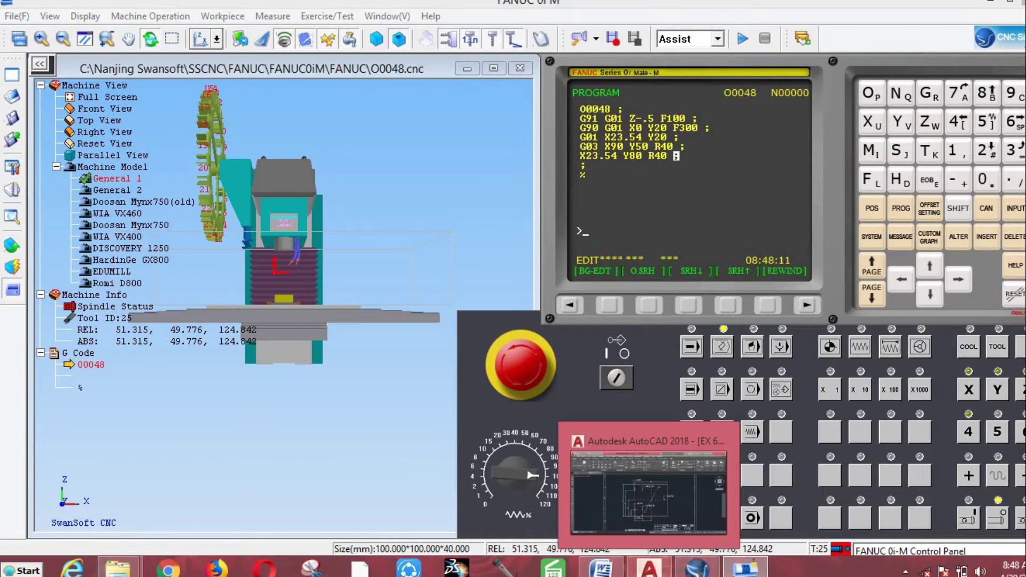
pyautogui.click(649, 568)
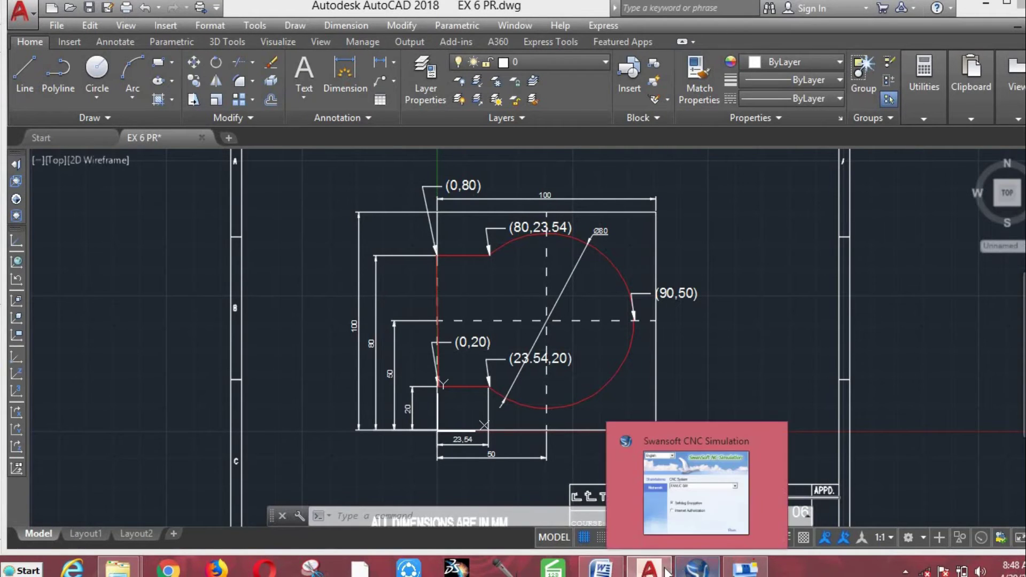
# Append the blocks G01 X0 Y80 and M99 to the end of O0048
pyautogui.click(698, 569)
pyautogui.write('G01 ')
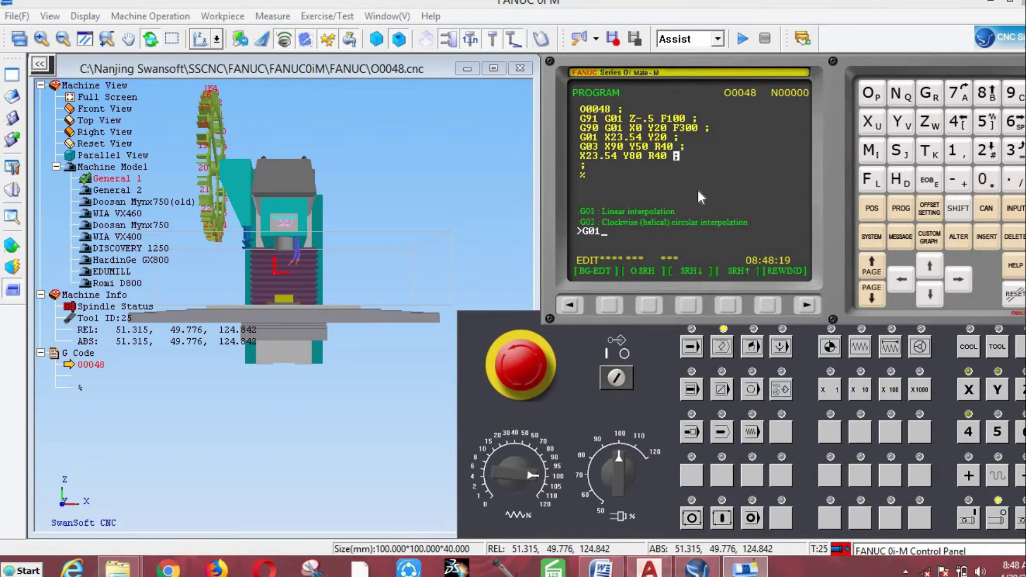
pyautogui.write('X0 Y80 ')
pyautogui.write(';')
pyautogui.press('Insert')
pyautogui.write('M99 ;')
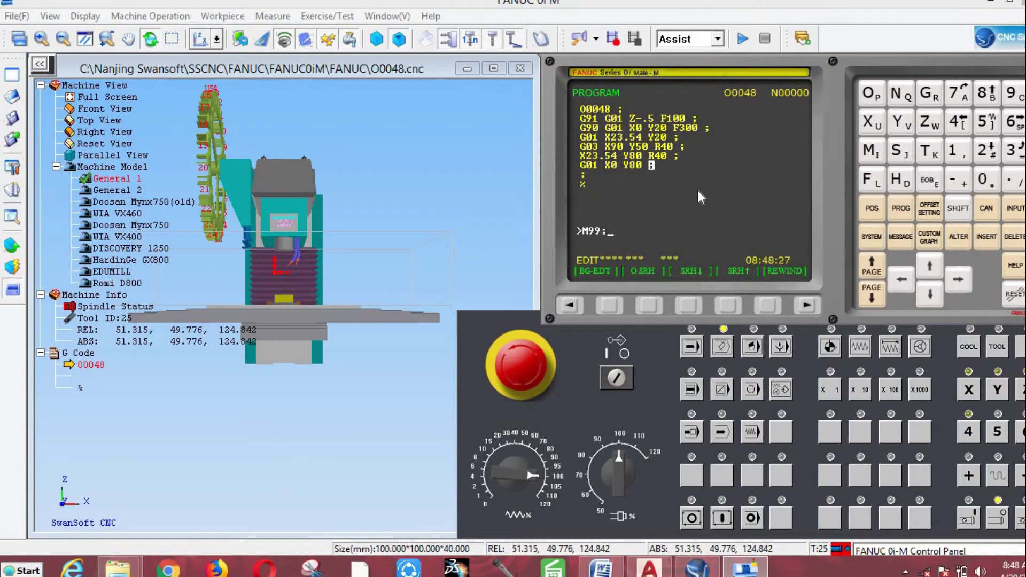
pyautogui.press('Insert')
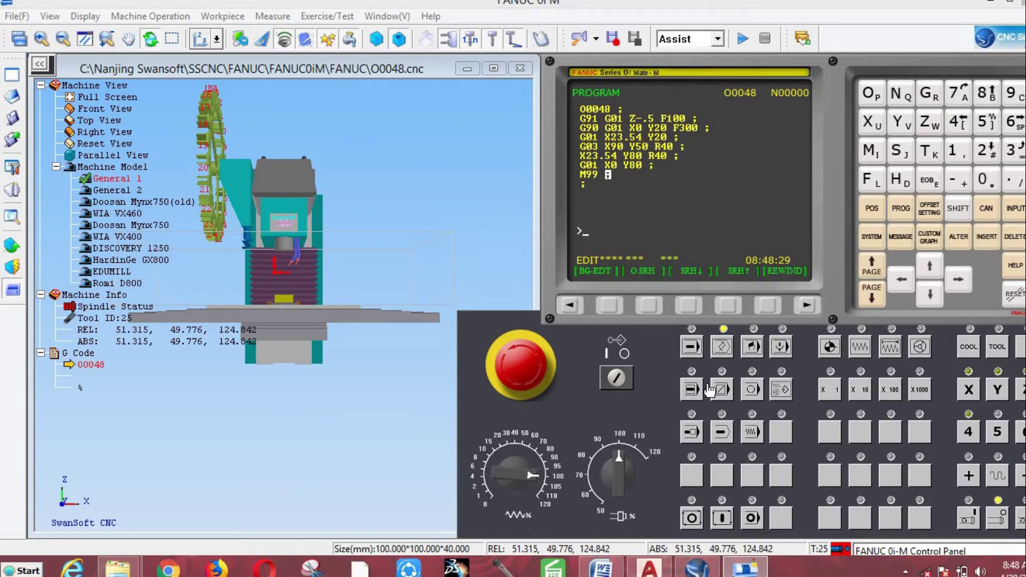
# Load O0048 in MEM mode, rotate the machine view, and return to EDIT mode
pyautogui.click(691, 347)
pyautogui.moveTo(298, 267)
pyautogui.mouseDown()
pyautogui.moveTo(288, 178)
pyautogui.moveTo(280, 184)
pyautogui.mouseUp()
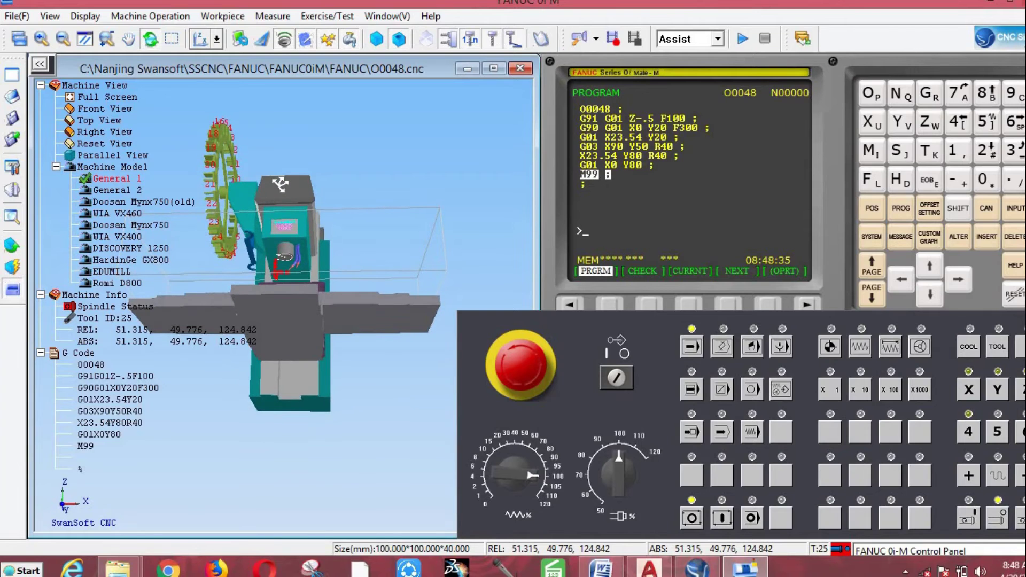
pyautogui.moveTo(279, 185); pyautogui.dragTo(283, 224)
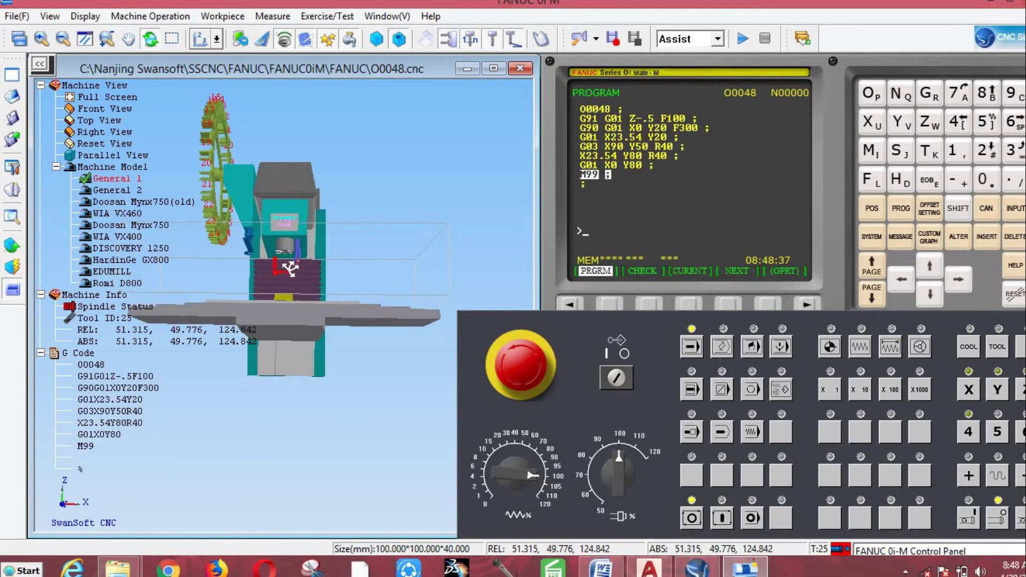
pyautogui.click(720, 344)
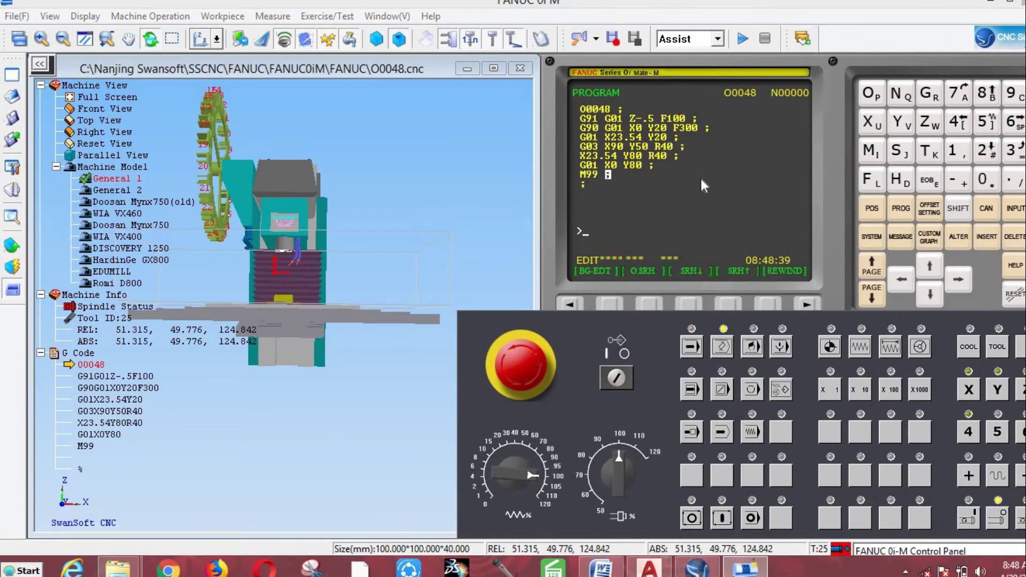
# Insert X0 Y20 after G01 X0 Y80, then toggle MEM and back to EDIT mode
pyautogui.press('Up')
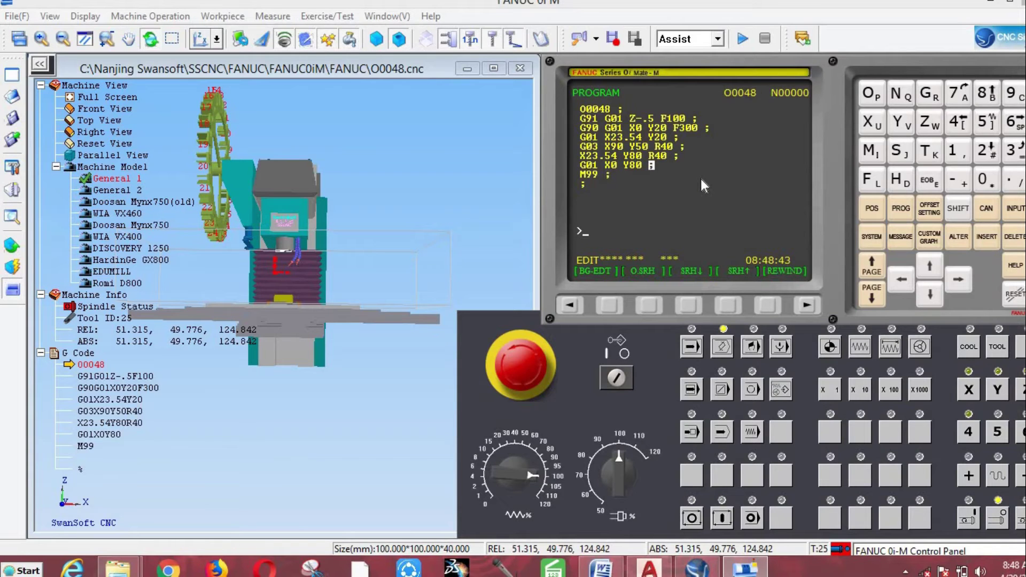
pyautogui.write('X0 Y20 ;')
pyautogui.press('Insert')
pyautogui.click(691, 349)
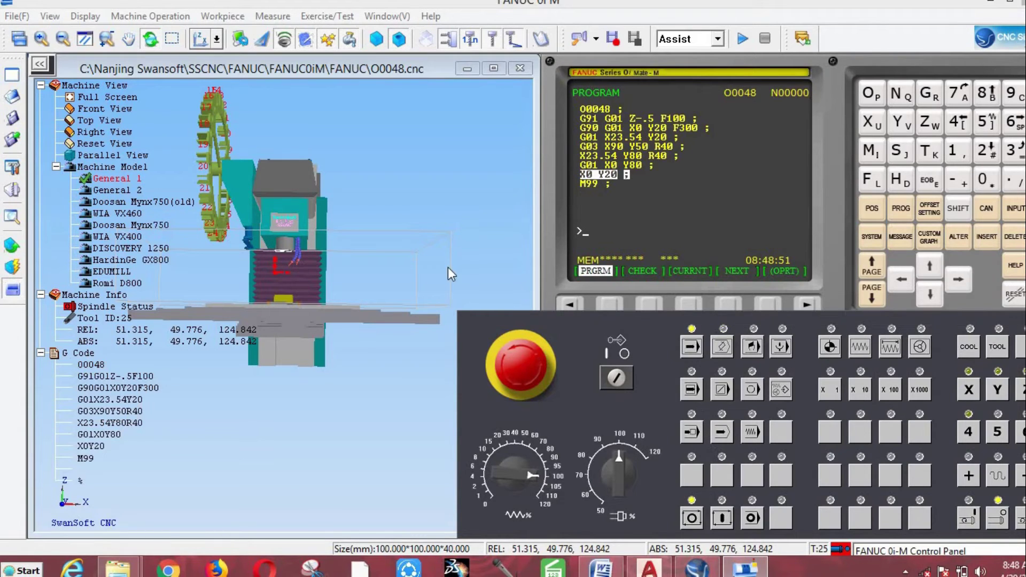
pyautogui.moveTo(448, 268); pyautogui.dragTo(351, 202)
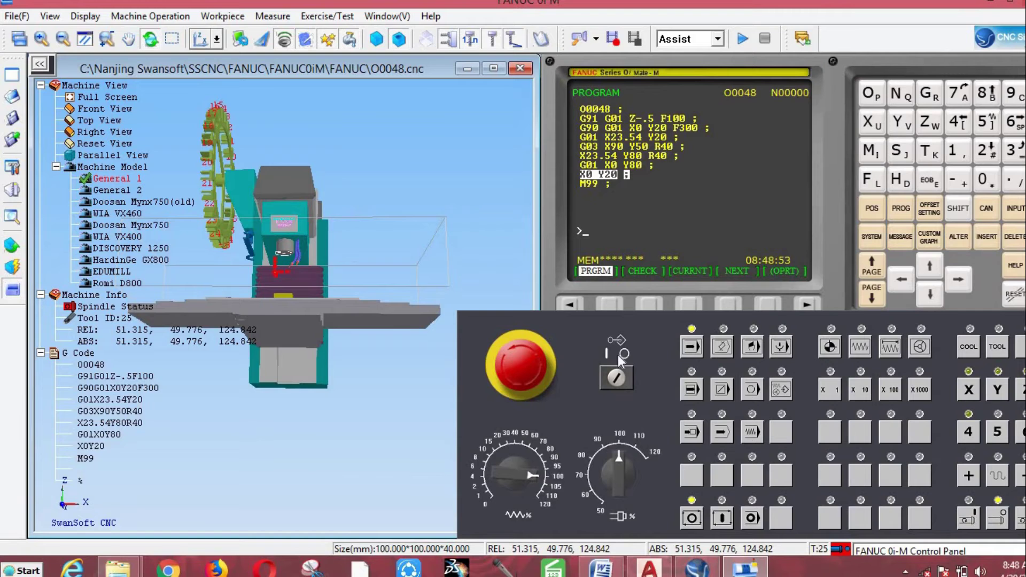
pyautogui.click(722, 349)
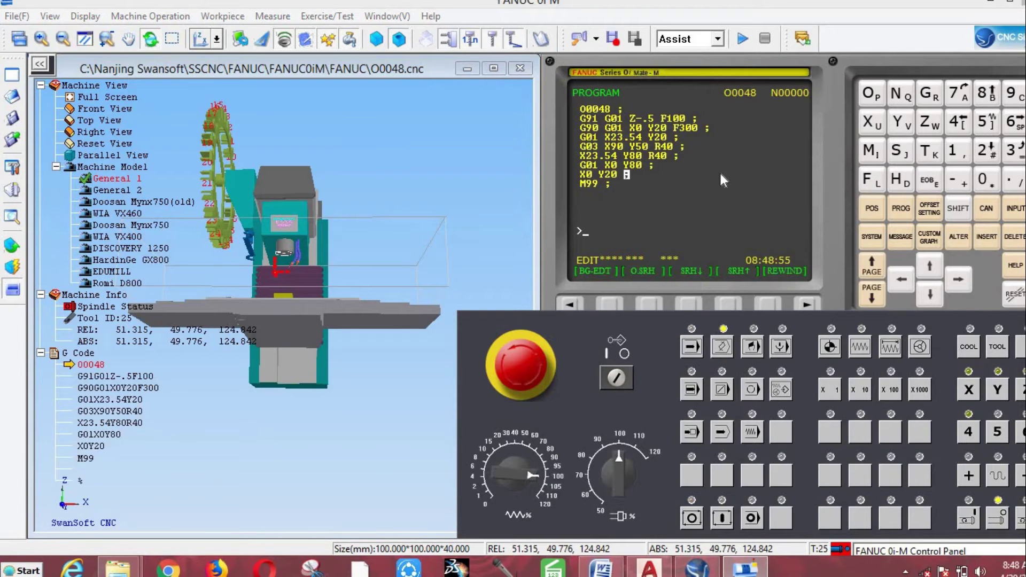
pyautogui.click(767, 304)
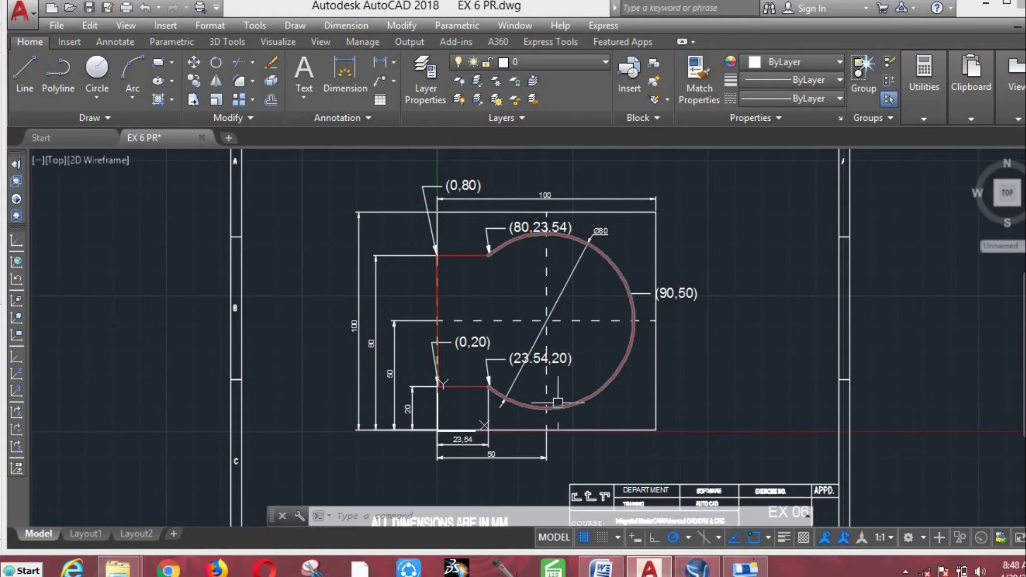
# Clear the arc selection in AutoCAD and switch back to the Swansoft simulator
pyautogui.hotkey('ctrl', 'z')
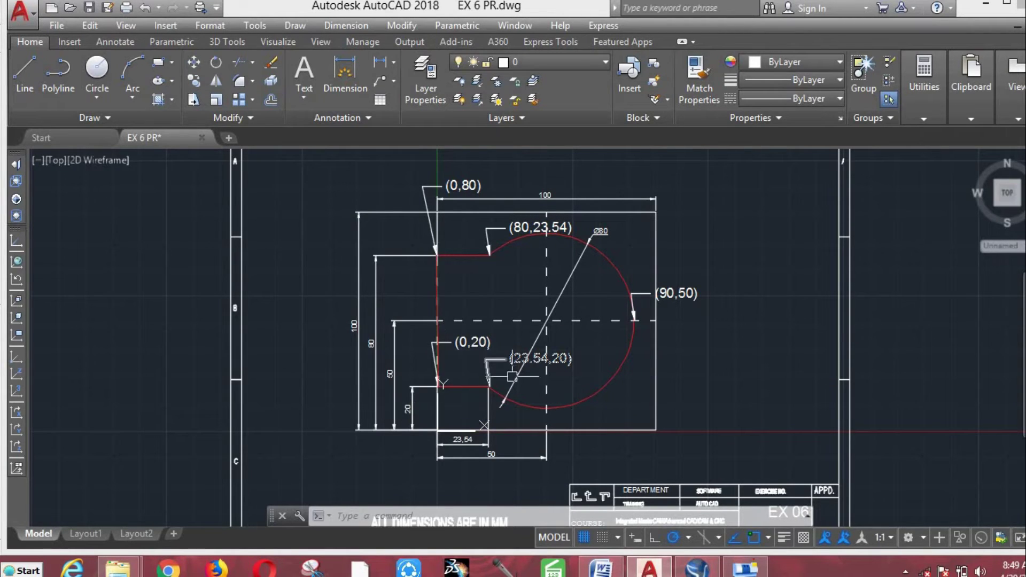
pyautogui.moveTo(649, 570)
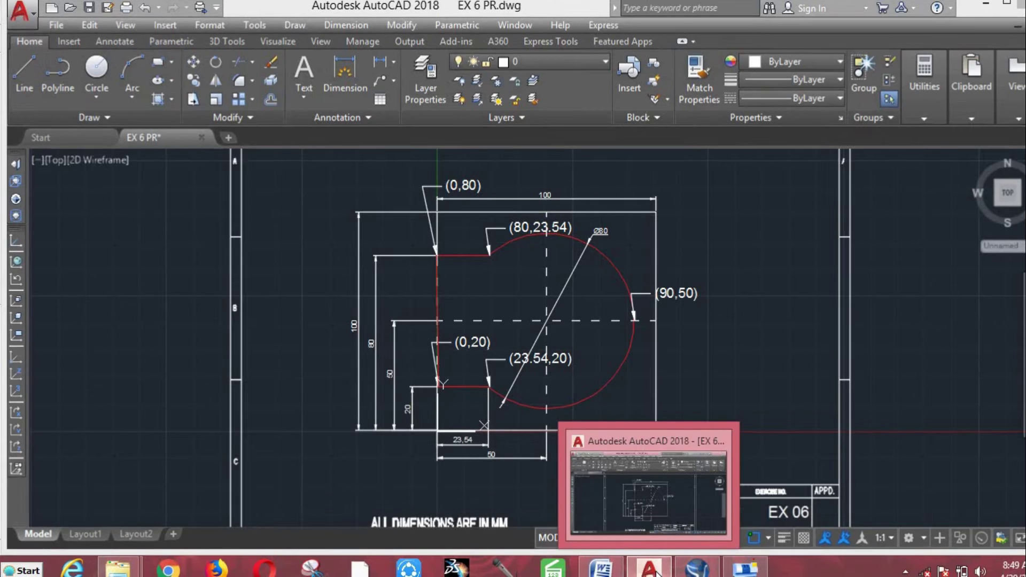
pyautogui.click(657, 571)
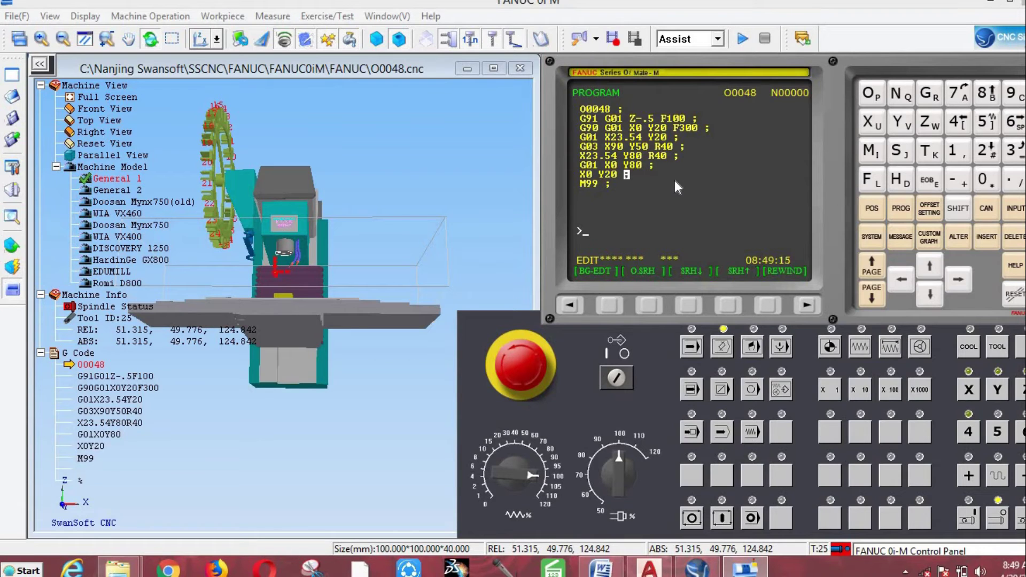
# Create program O0049 with blocks G17 G21 G40 G80, T01 M06 and G54 M03 S200
pyautogui.write('O')
pyautogui.write('0049')
pyautogui.press('Insert')
pyautogui.write('G17 G')
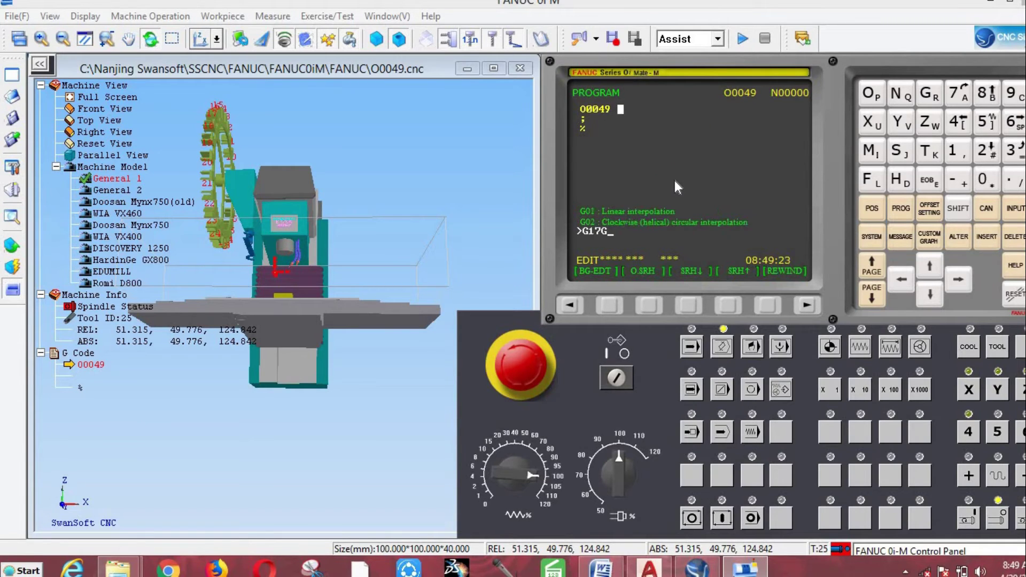
pyautogui.write('21 ')
pyautogui.write('G40 G80 ;')
pyautogui.press('Insert')
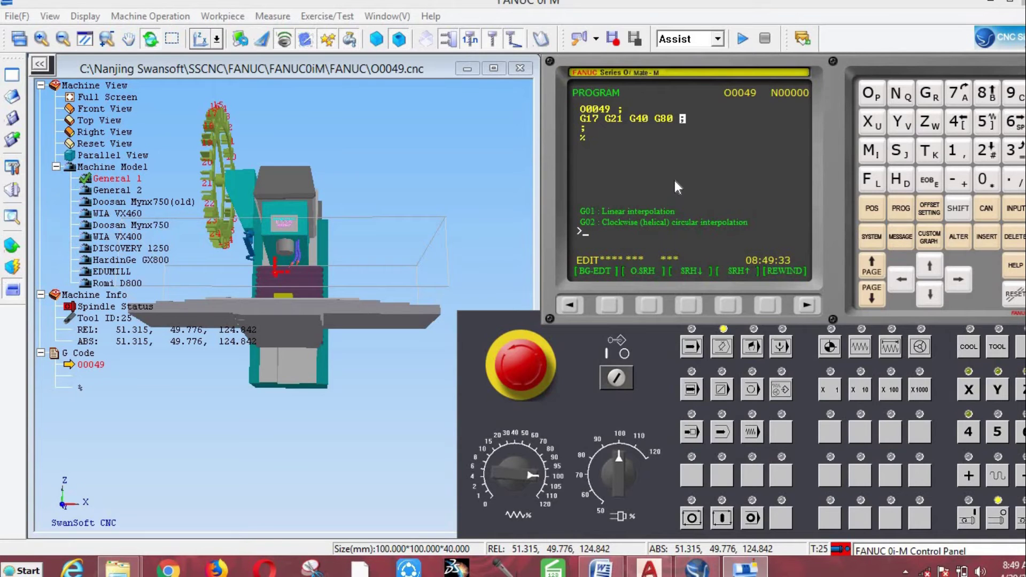
pyautogui.write('T01')
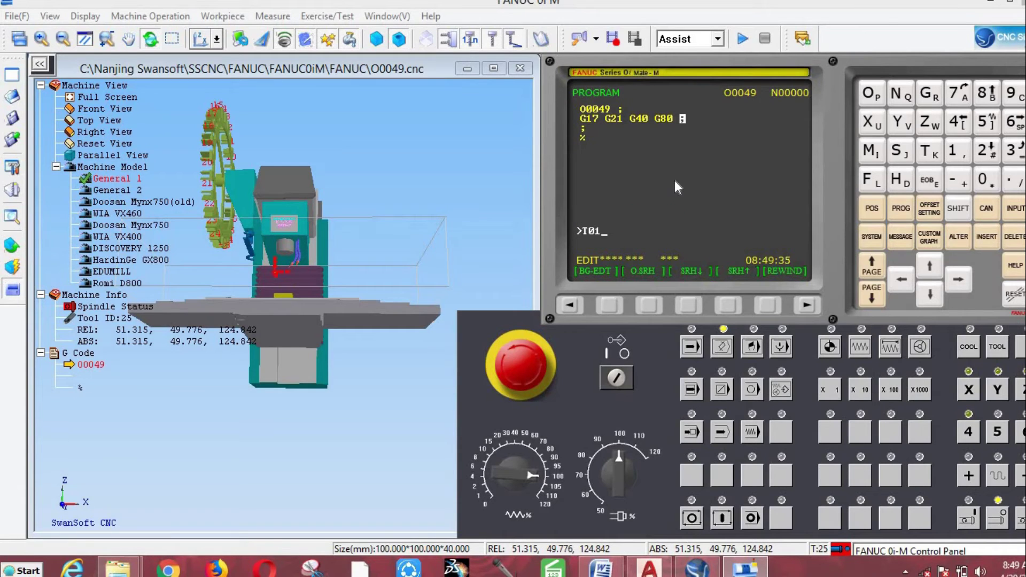
pyautogui.write('M0')
pyautogui.write('6;')
pyautogui.press('Insert')
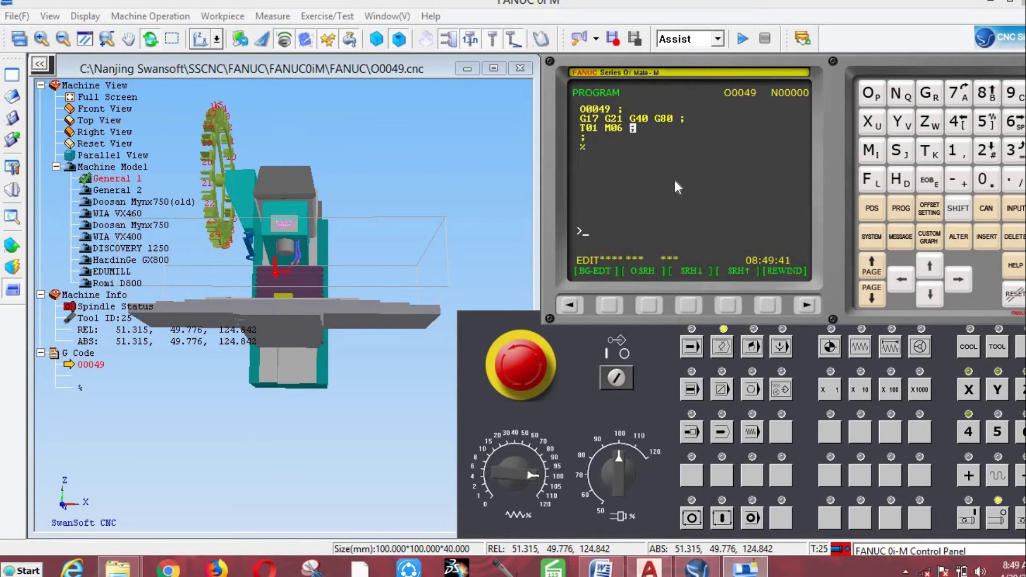
pyautogui.write('G54 ')
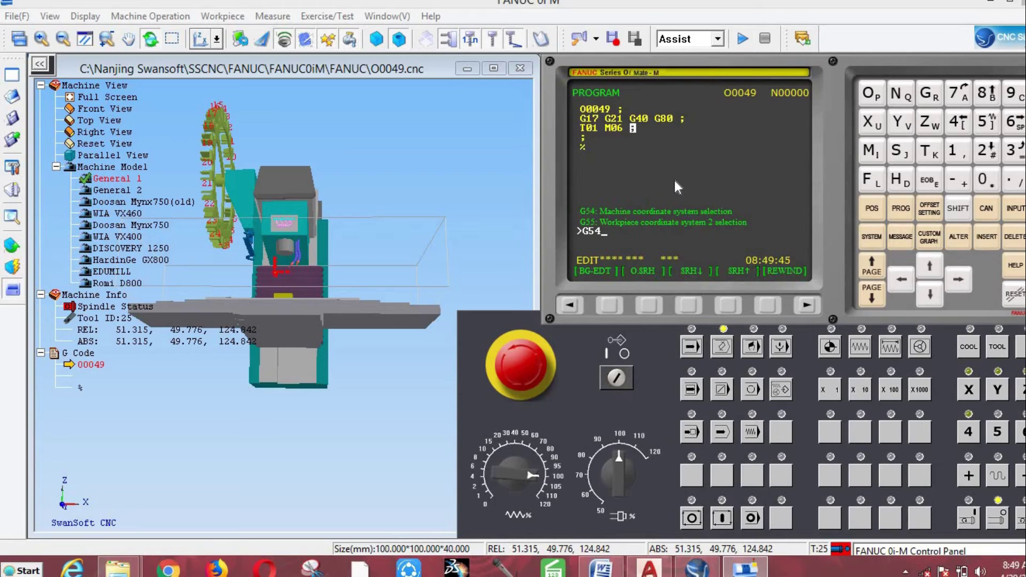
pyautogui.write('M03 ')
pyautogui.write('S200 ;')
pyautogui.press('Insert')
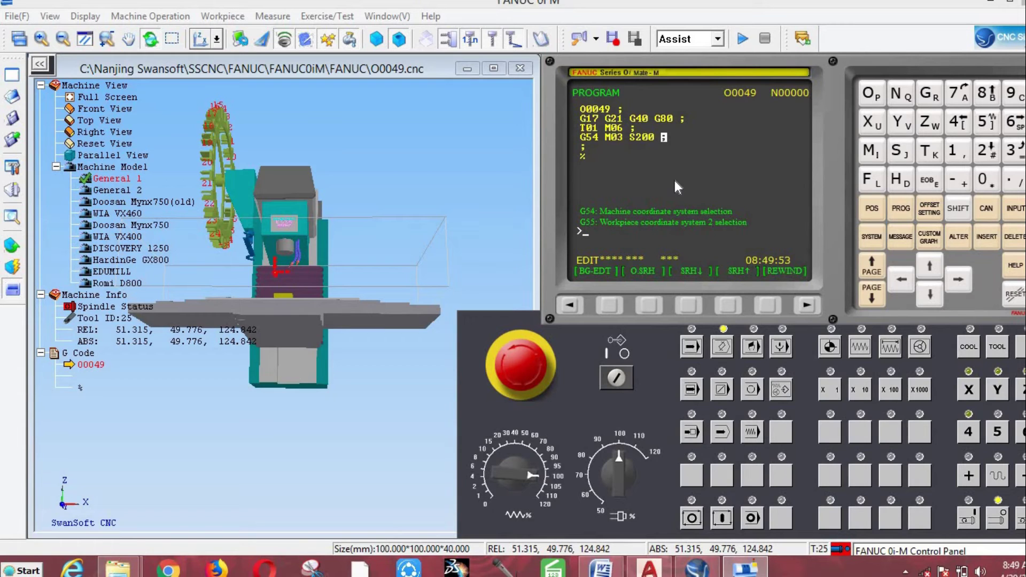
pyautogui.write('G00')
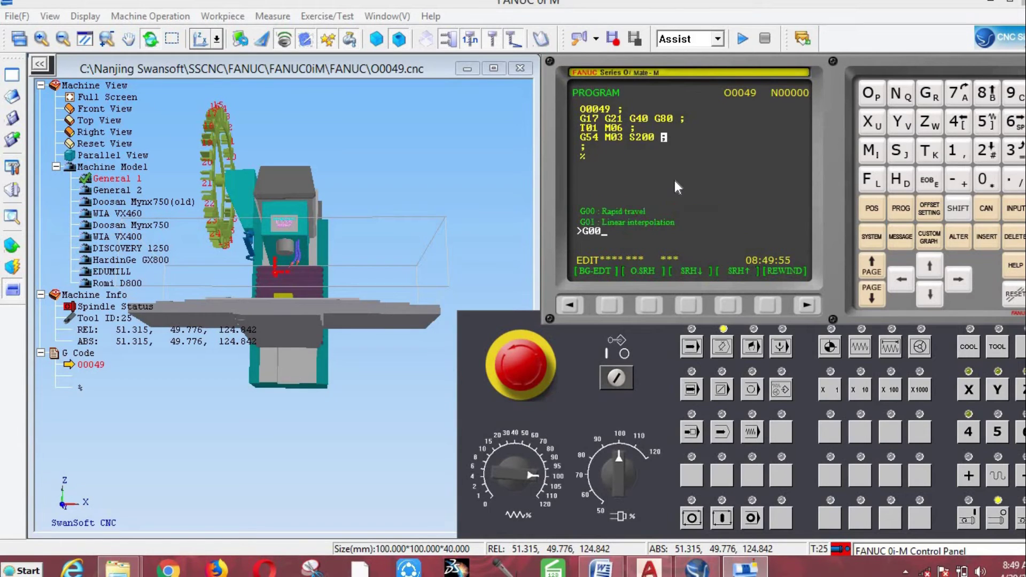
pyautogui.write('X0Y2')
pyautogui.write('0')
# Add the approach lines G00 X0 Y20 Z5 and G01 Z0 F100
pyautogui.write('Z1')
pyautogui.press('BackSpace')
pyautogui.write('5;')
pyautogui.press('Insert')
pyautogui.write('G01')
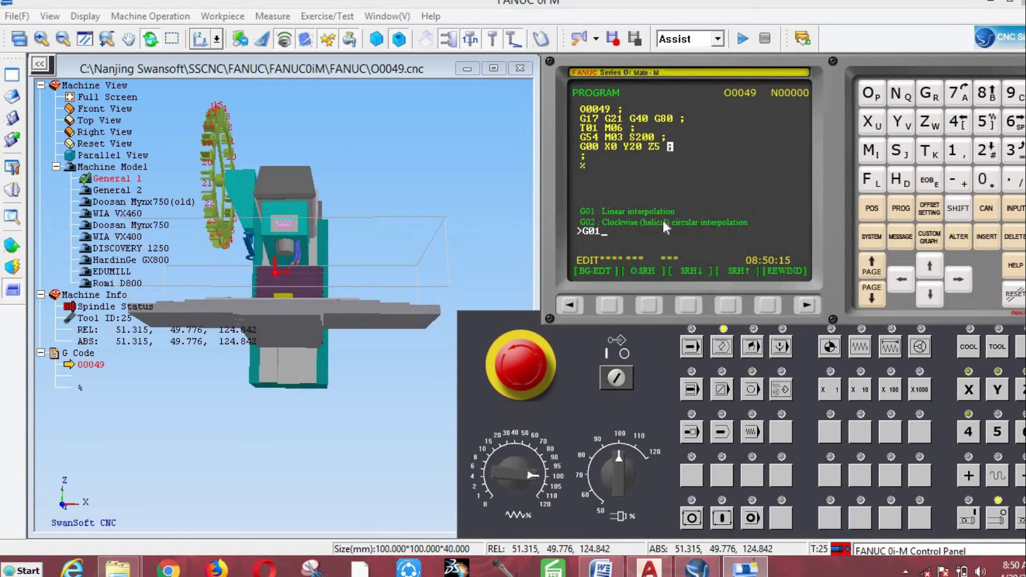
pyautogui.write('Z0')
pyautogui.write('F100;')
pyautogui.press('Insert')
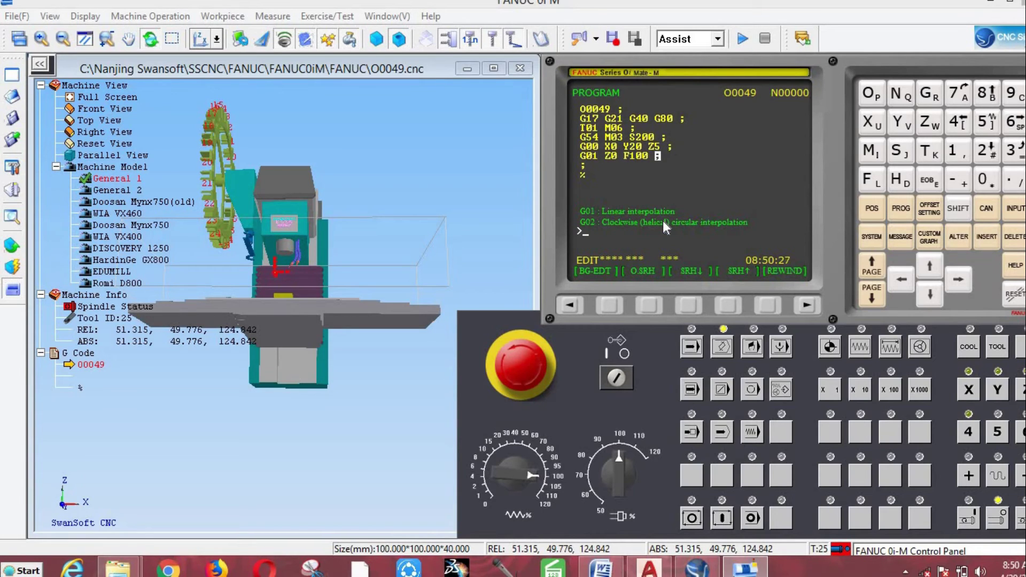
# Add the M98 P040048 subprogram call, the G00 Z50 retract and M30
pyautogui.write('M98')
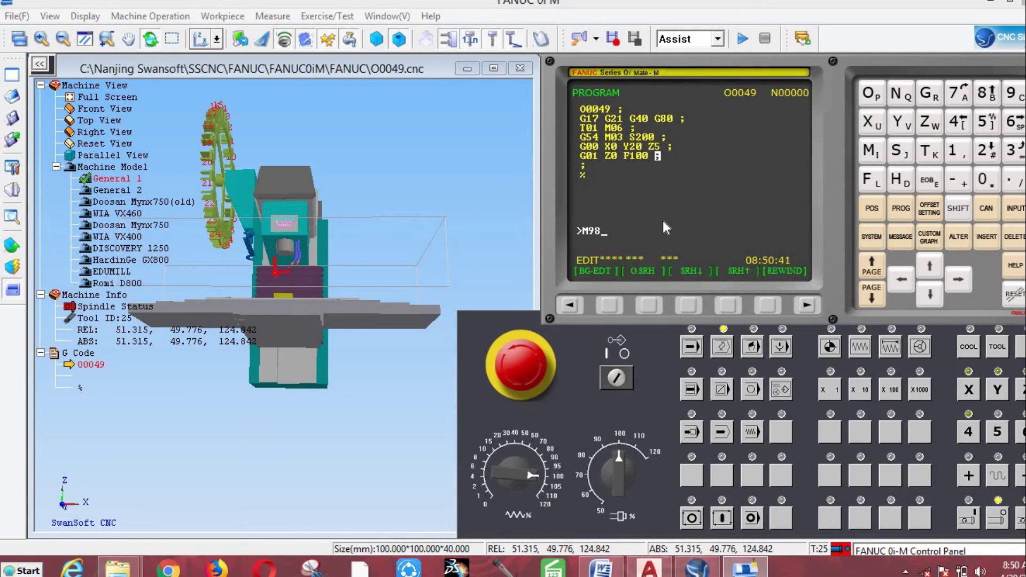
pyautogui.write('P')
pyautogui.write('04')
pyautogui.write('00')
pyautogui.write('48;')
pyautogui.press('Insert')
pyautogui.write('G00 Z50 ;')
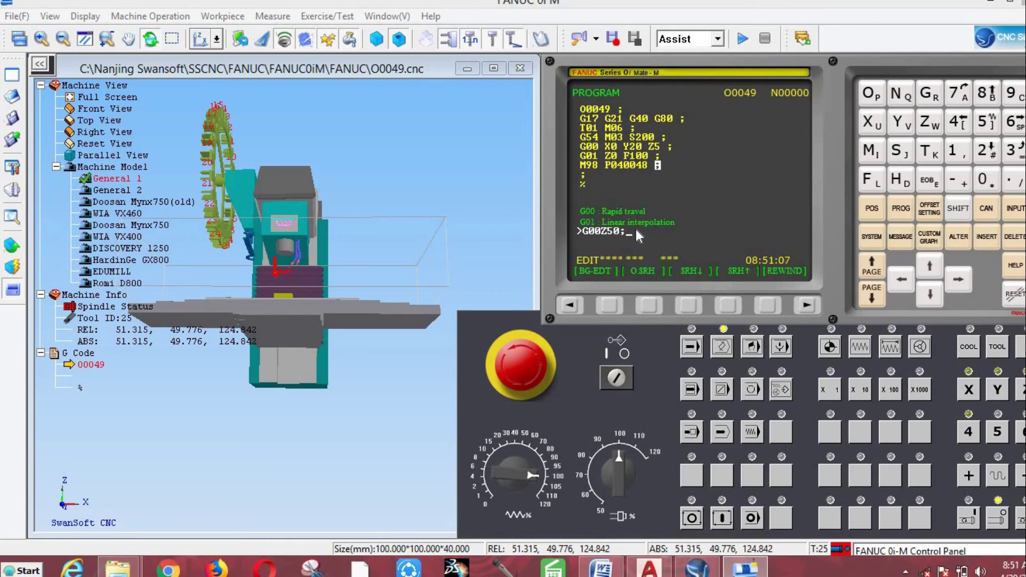
pyautogui.press('Insert')
pyautogui.write('M30')
pyautogui.press('Insert')
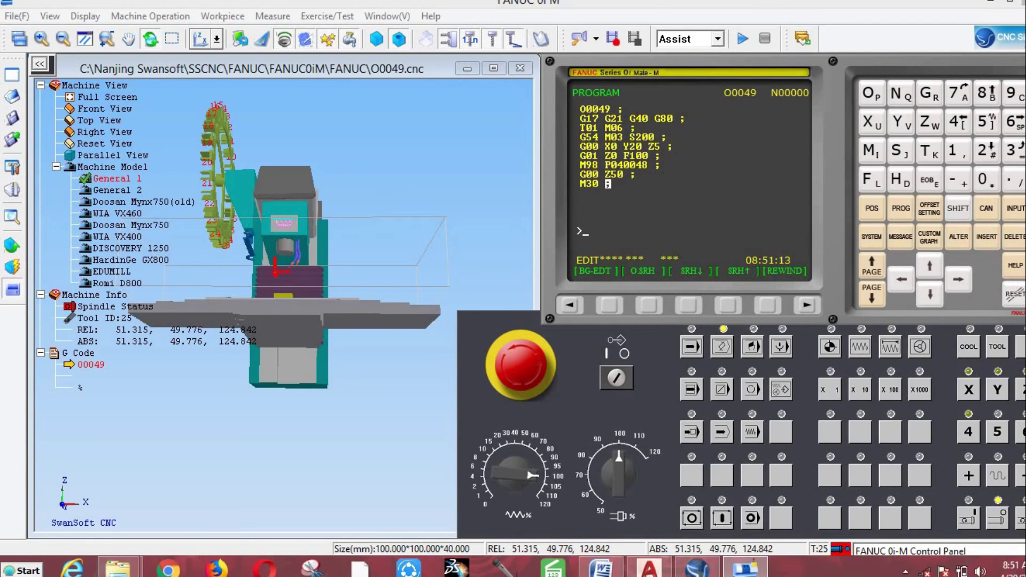
# Switch to AUTO mode and load the 10 mm flat tool 001 into magazine station 01
pyautogui.click(690, 347)
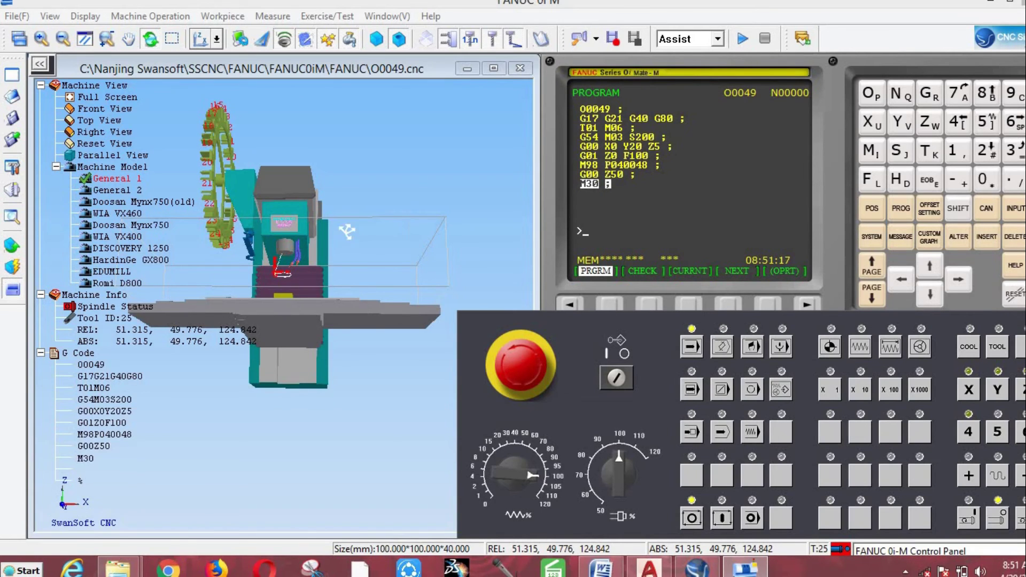
pyautogui.moveTo(347, 231); pyautogui.dragTo(344, 269)
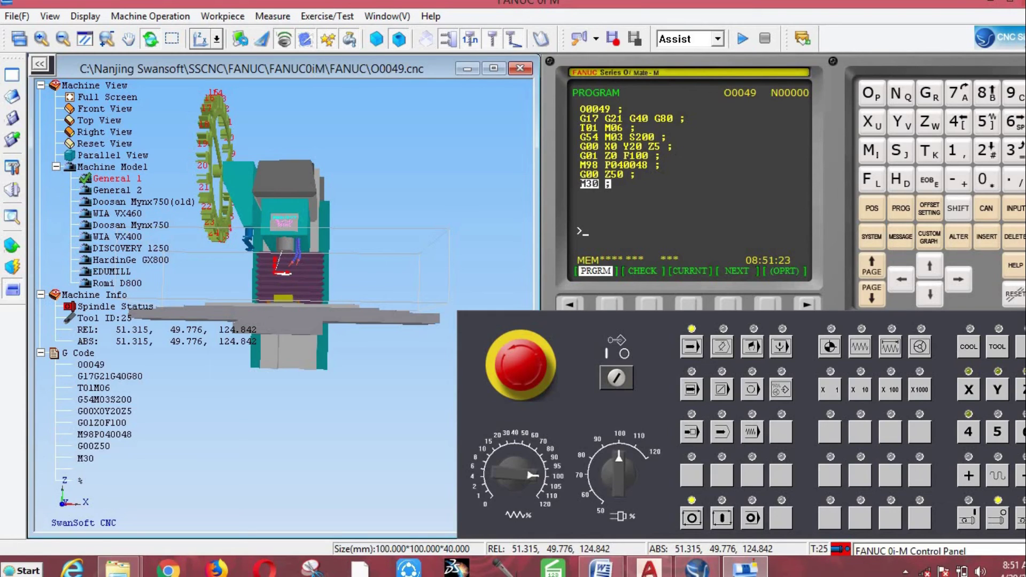
pyautogui.click(160, 20)
pyautogui.click(172, 124)
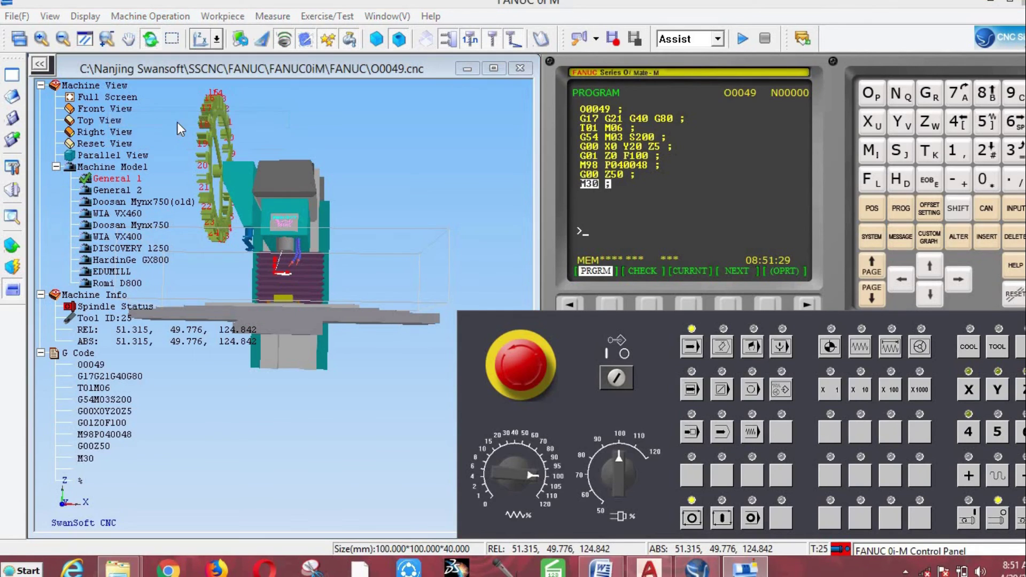
pyautogui.click(400, 144)
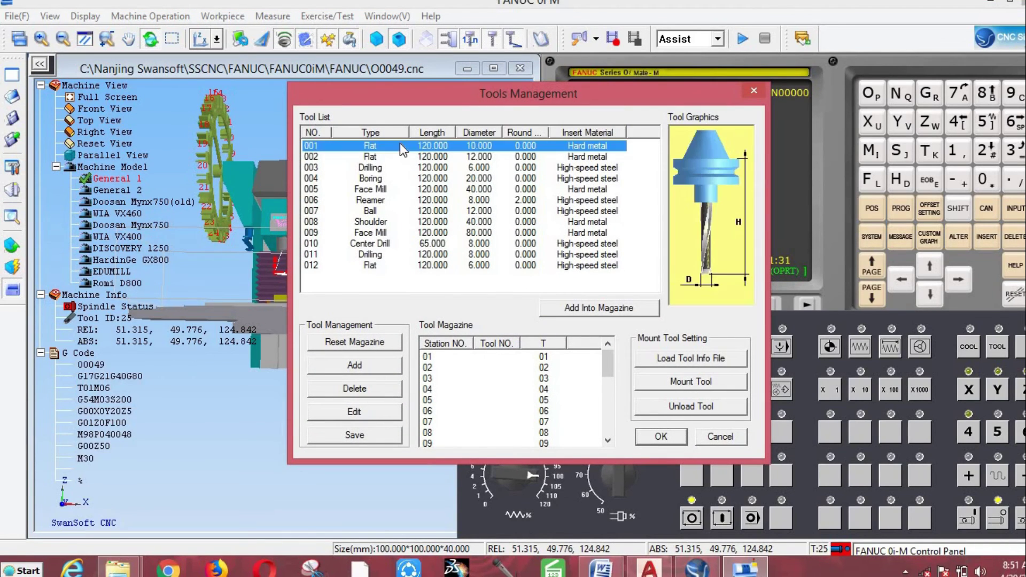
pyautogui.moveTo(523, 278); pyautogui.dragTo(512, 356)
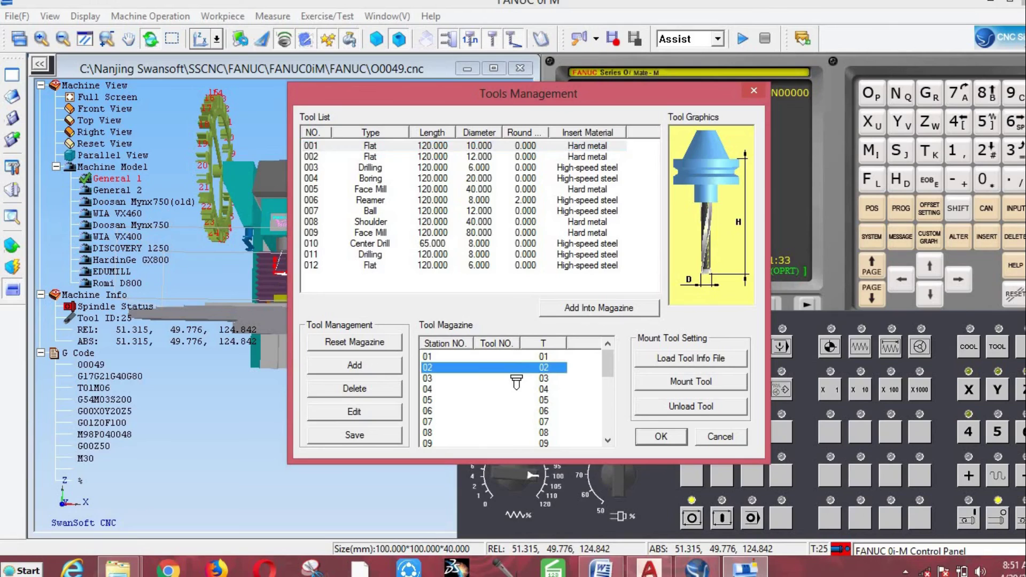
pyautogui.click(666, 435)
pyautogui.moveTo(334, 326)
pyautogui.mouseDown(button='middle')
pyautogui.moveTo(333, 390)
pyautogui.moveTo(328, 332)
pyautogui.mouseUp(button='middle')
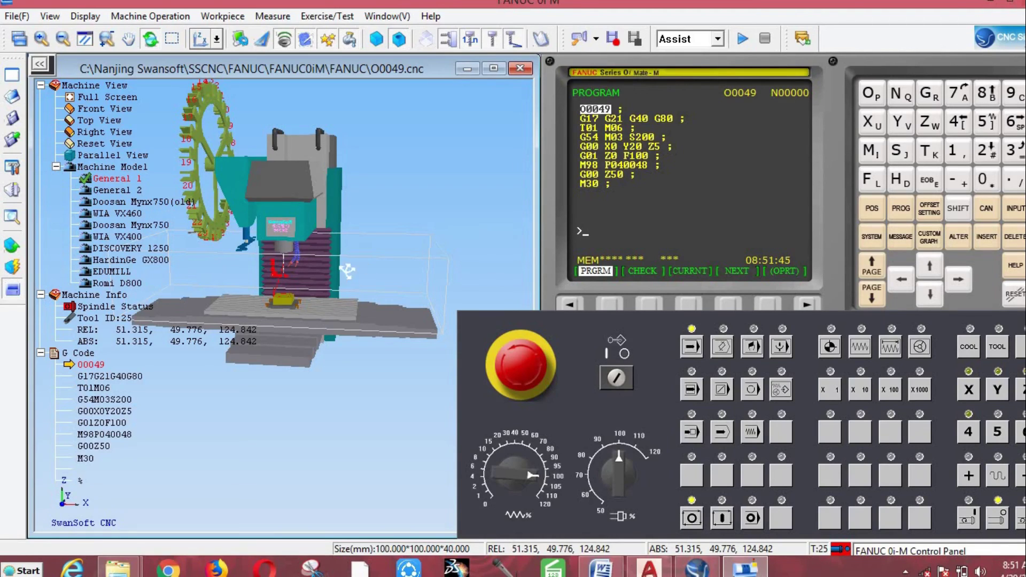
# Home the Y and X axes in REF mode, then start O0049 in AUTO with Cycle Start
pyautogui.moveTo(411, 246)
pyautogui.mouseDown()
pyautogui.moveTo(401, 265)
pyautogui.moveTo(380, 264)
pyautogui.mouseUp()
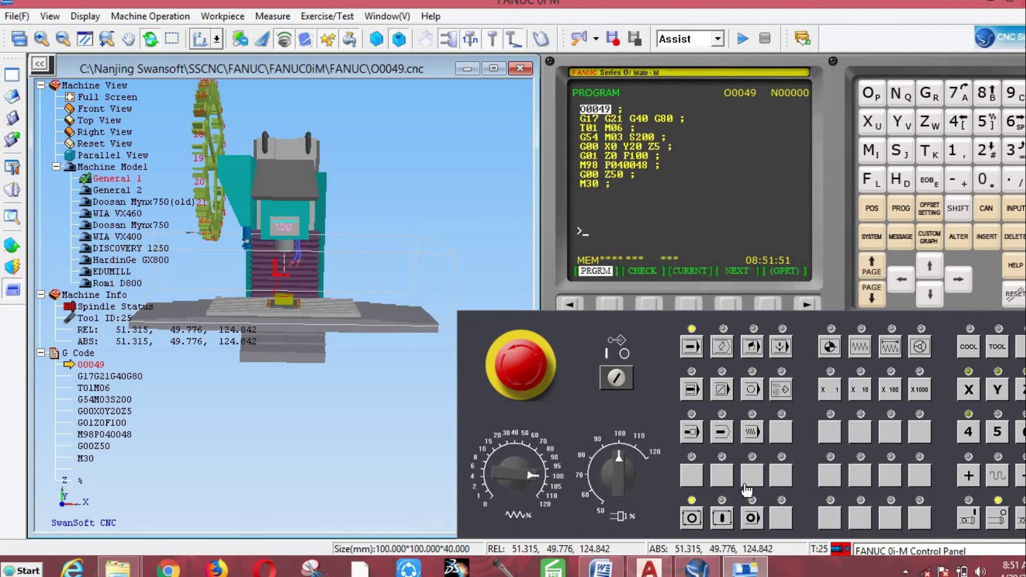
pyautogui.click(830, 348)
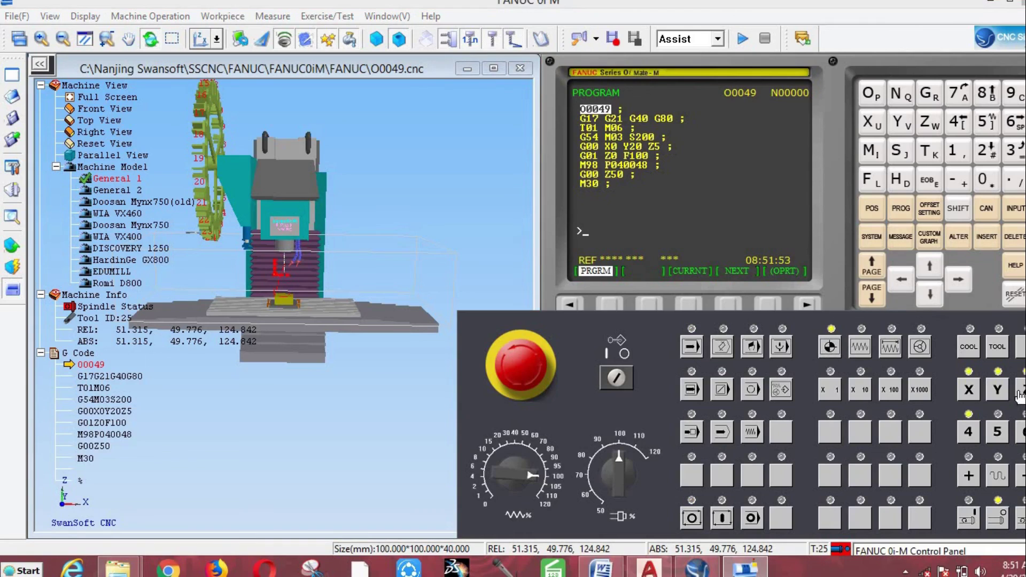
pyautogui.click(996, 391)
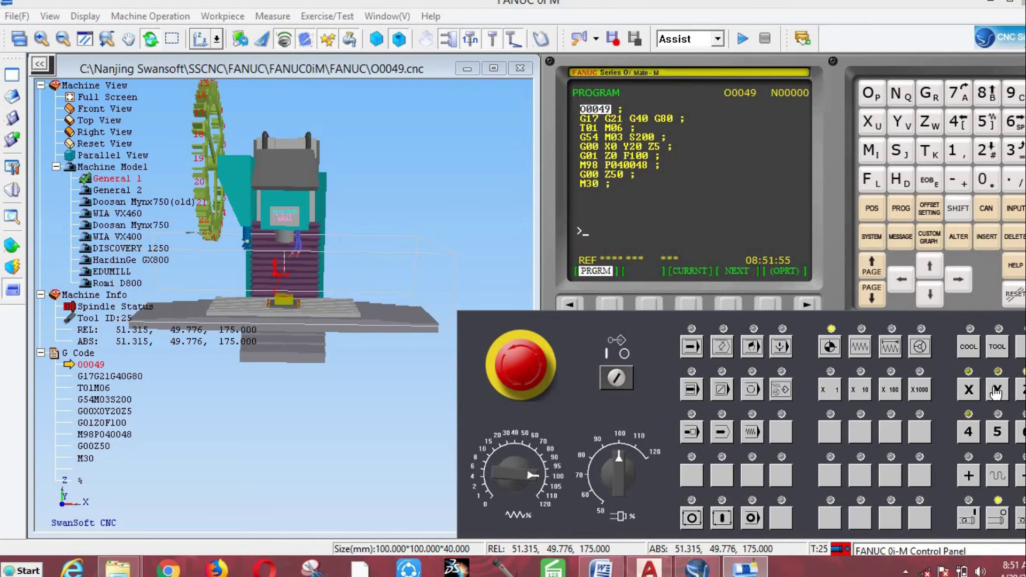
pyautogui.click(969, 389)
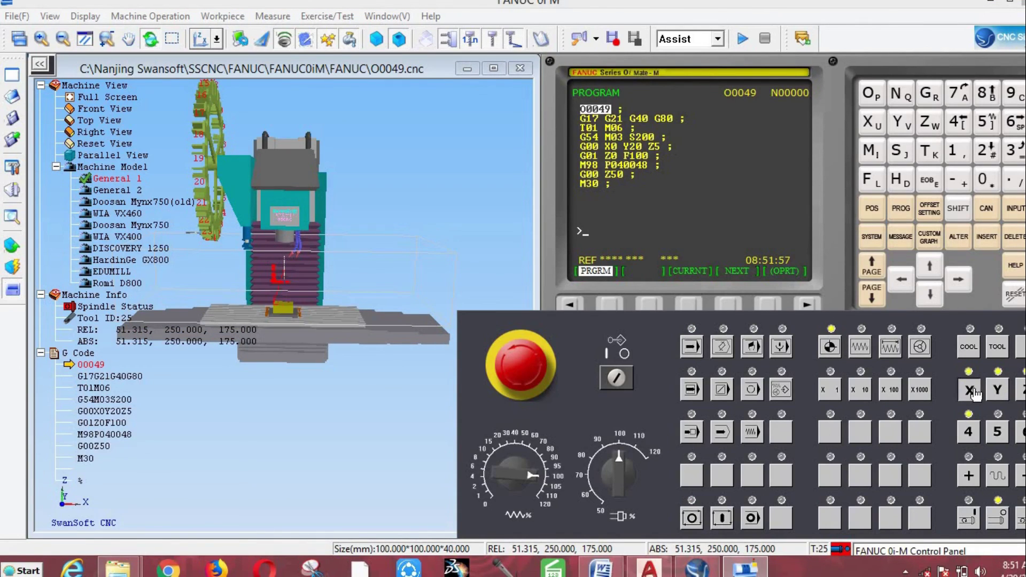
pyautogui.click(693, 348)
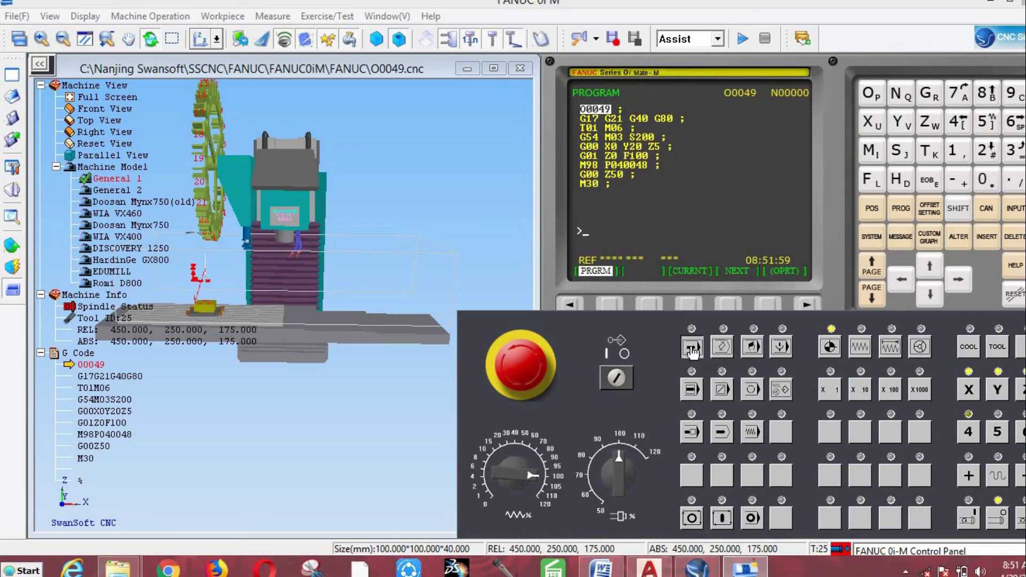
pyautogui.click(722, 519)
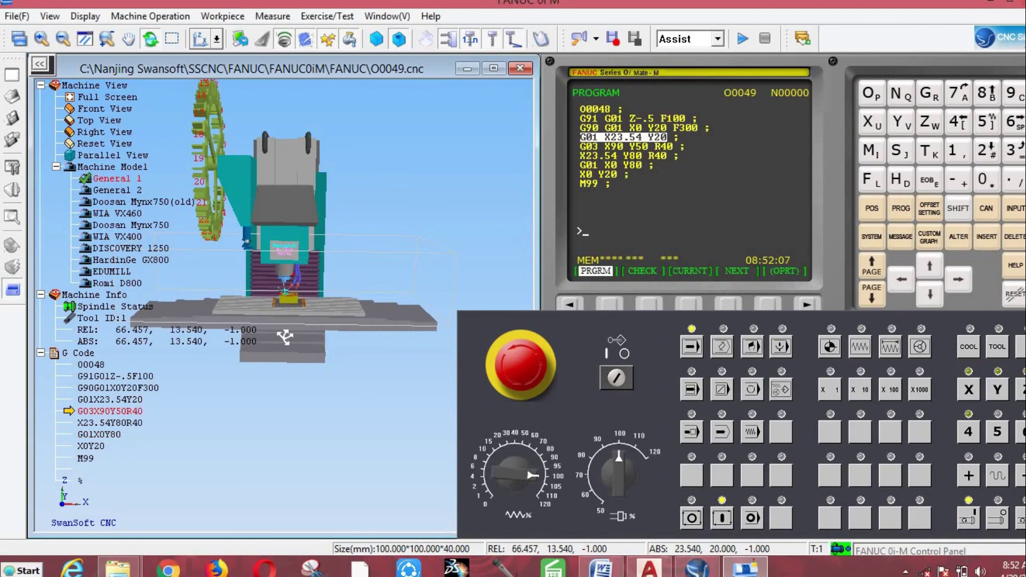
# Orbit the view to watch O0049 cut subprogram O0048's profile
pyautogui.moveTo(297, 302); pyautogui.dragTo(256, 310)
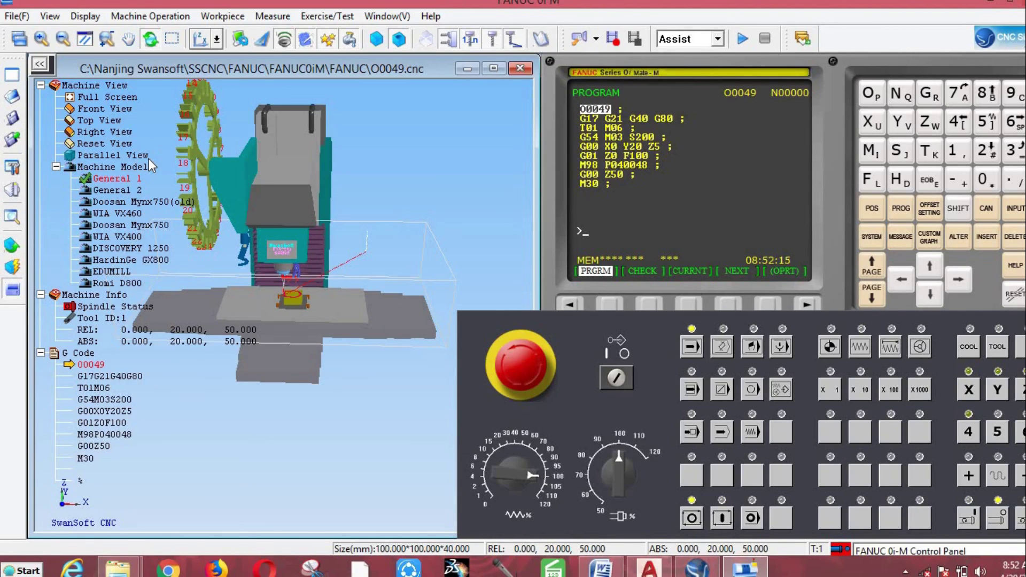
# Zoom in and orbit around the workpiece to inspect the machined line-and-arc profile
pyautogui.click(43, 40)
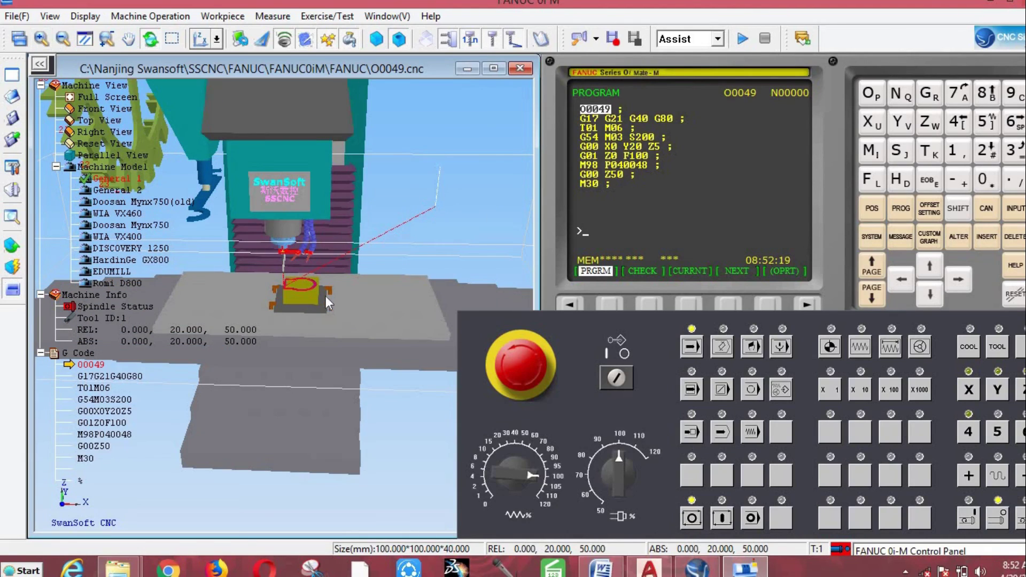
pyautogui.moveTo(325, 296)
pyautogui.mouseDown()
pyautogui.moveTo(320, 277)
pyautogui.moveTo(304, 294)
pyautogui.mouseUp()
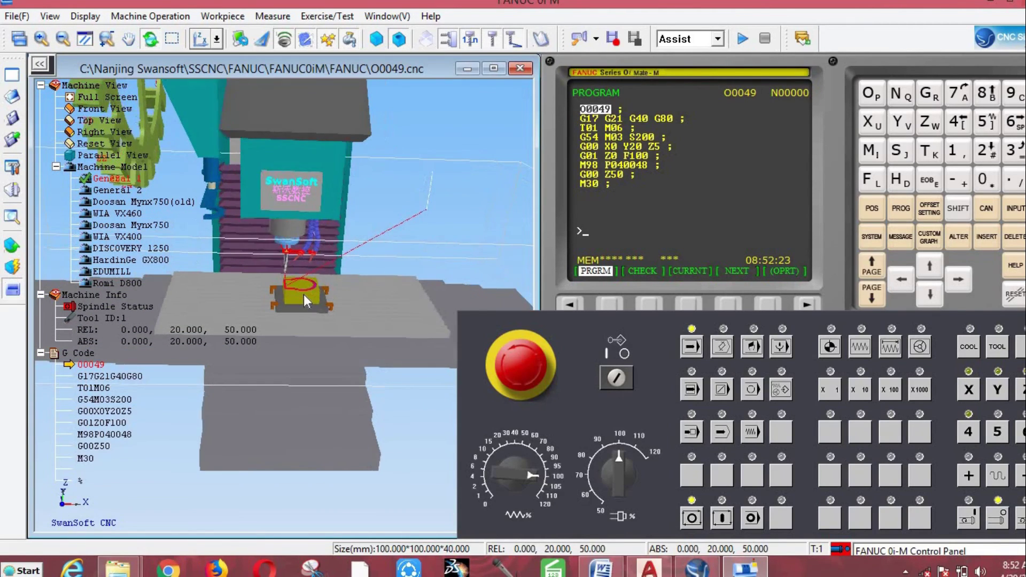
pyautogui.moveTo(304, 294); pyautogui.dragTo(284, 262)
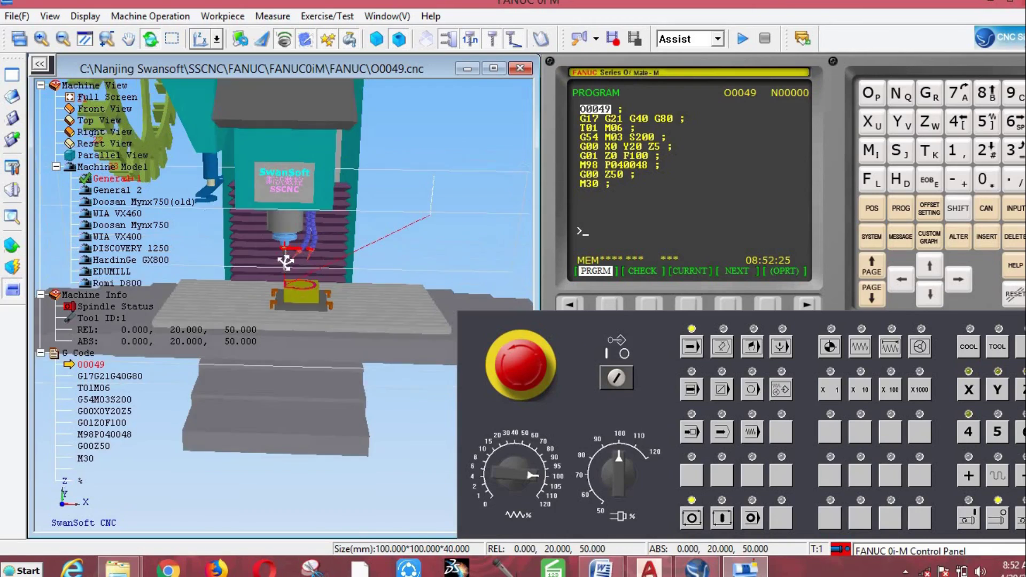
pyautogui.moveTo(342, 291); pyautogui.dragTo(450, 332)
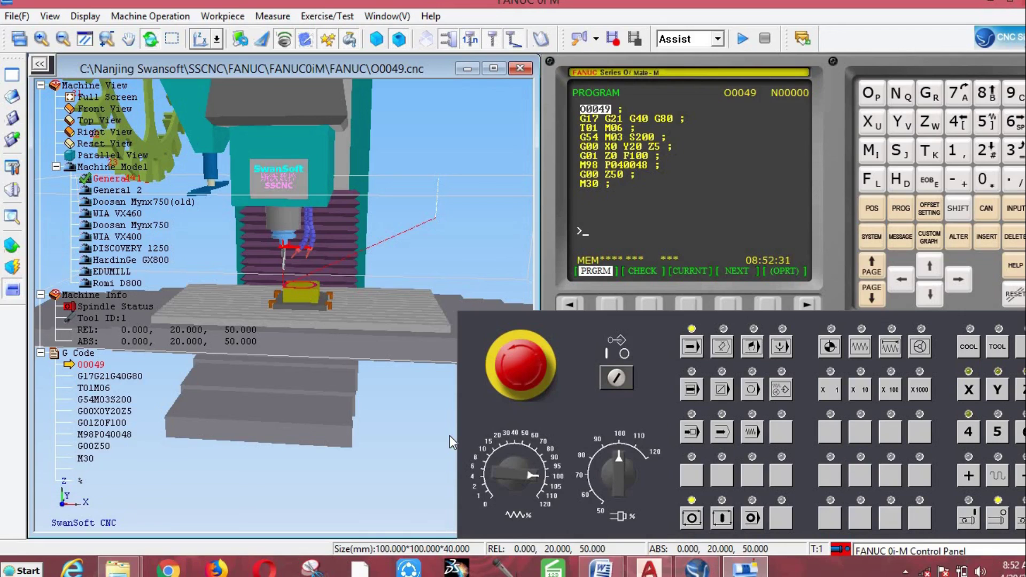
pyautogui.moveTo(326, 366); pyautogui.dragTo(317, 357, button='middle')
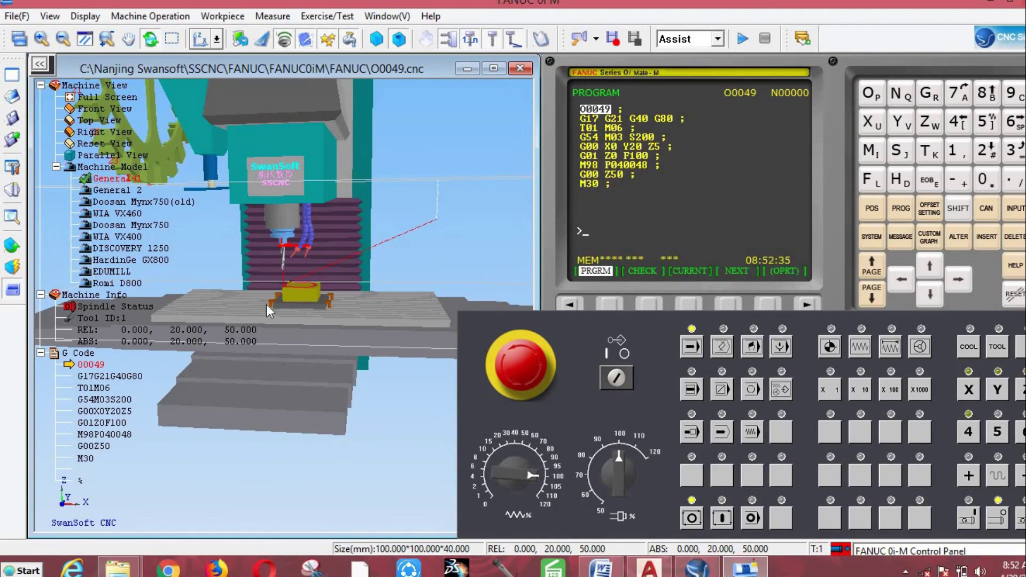
pyautogui.moveTo(266, 304); pyautogui.dragTo(254, 317, button='middle')
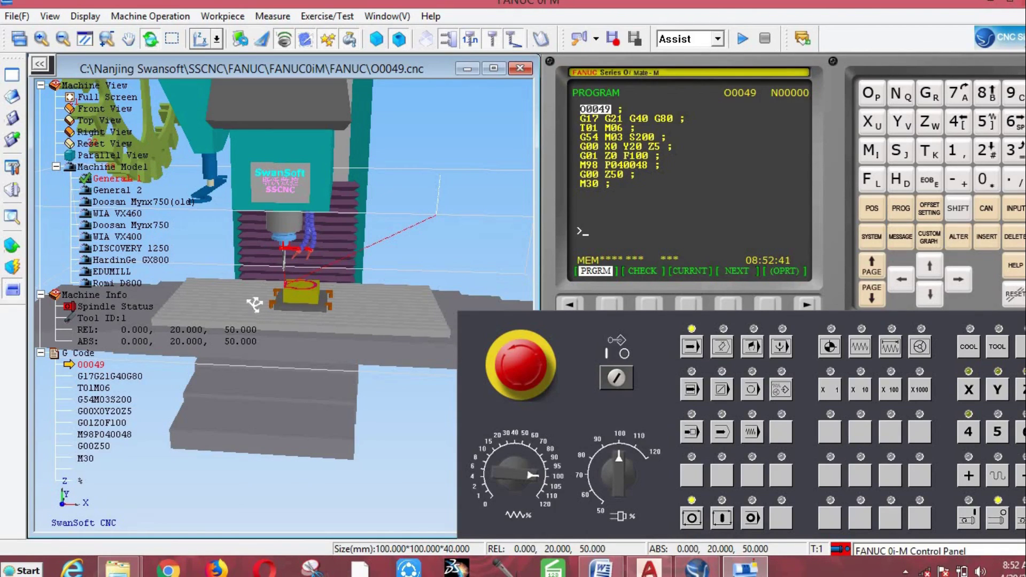
pyautogui.moveTo(254, 303); pyautogui.dragTo(271, 322, button='middle')
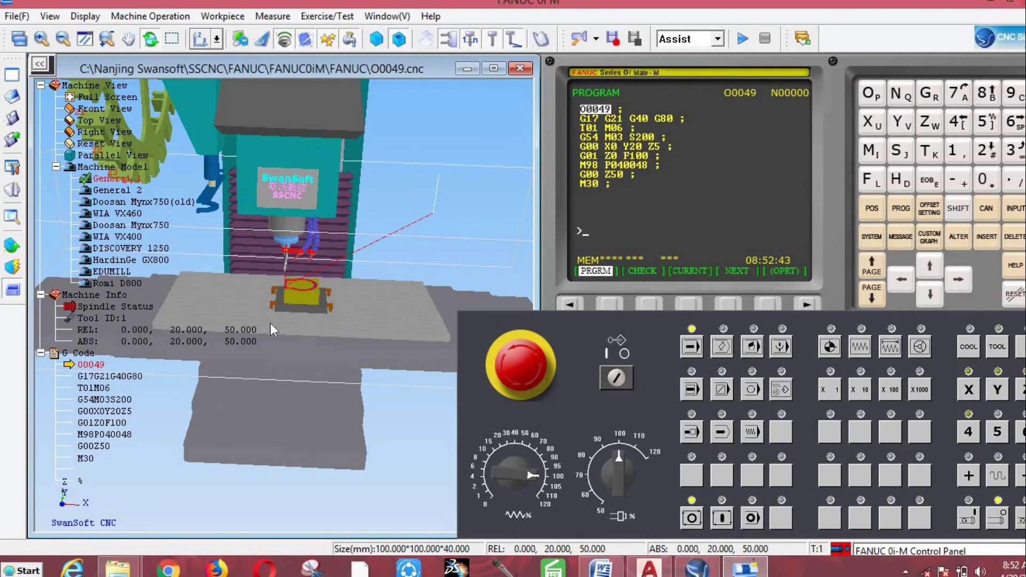